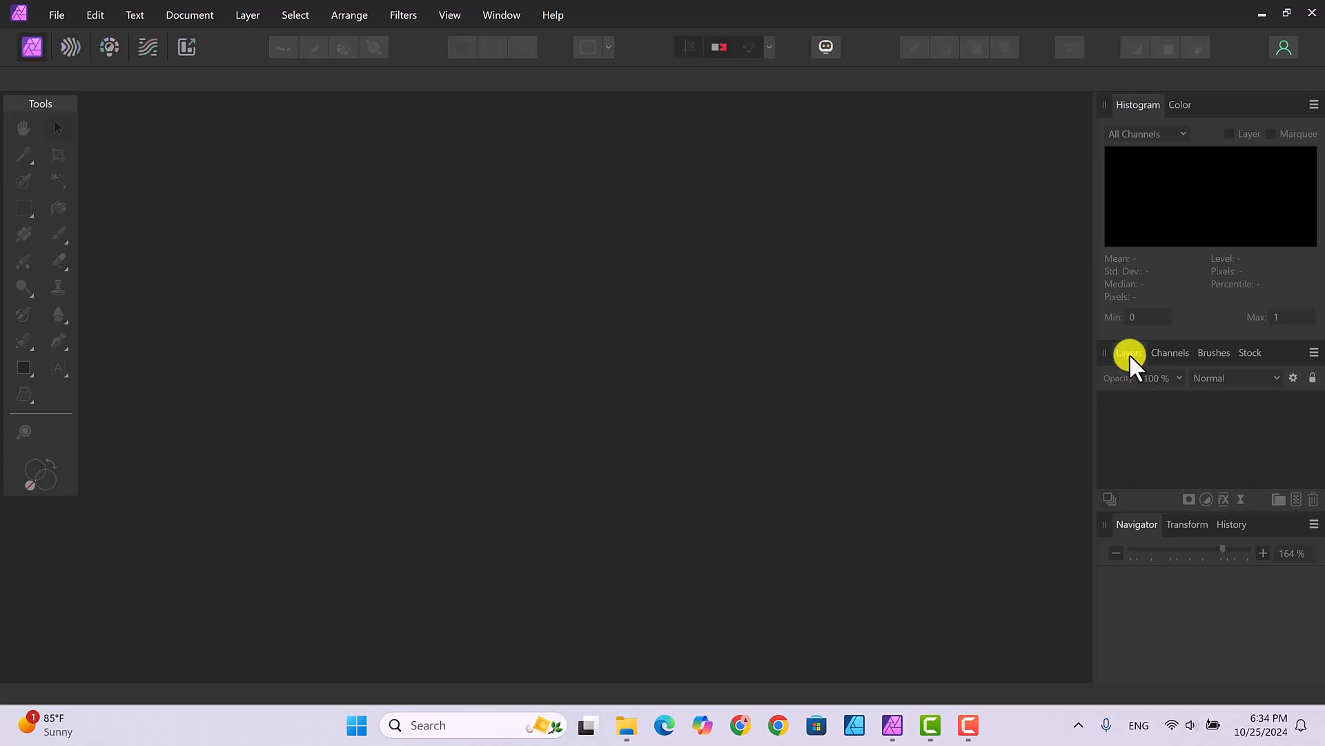
Float the Layers panel over the workspace and dock it back with Channels, Brushes and Stock.
left_click_drag(1132, 349, 822, 328)
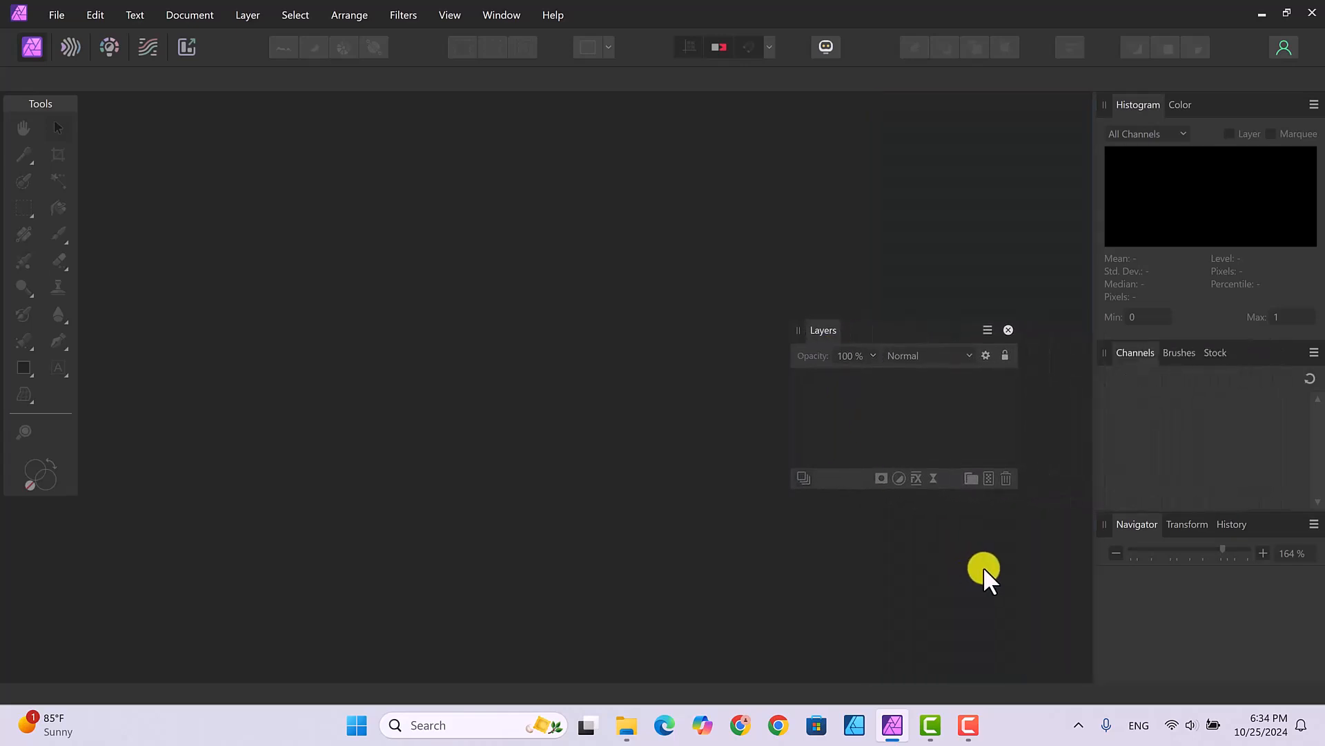
left_click_drag(822, 328, 1107, 358)
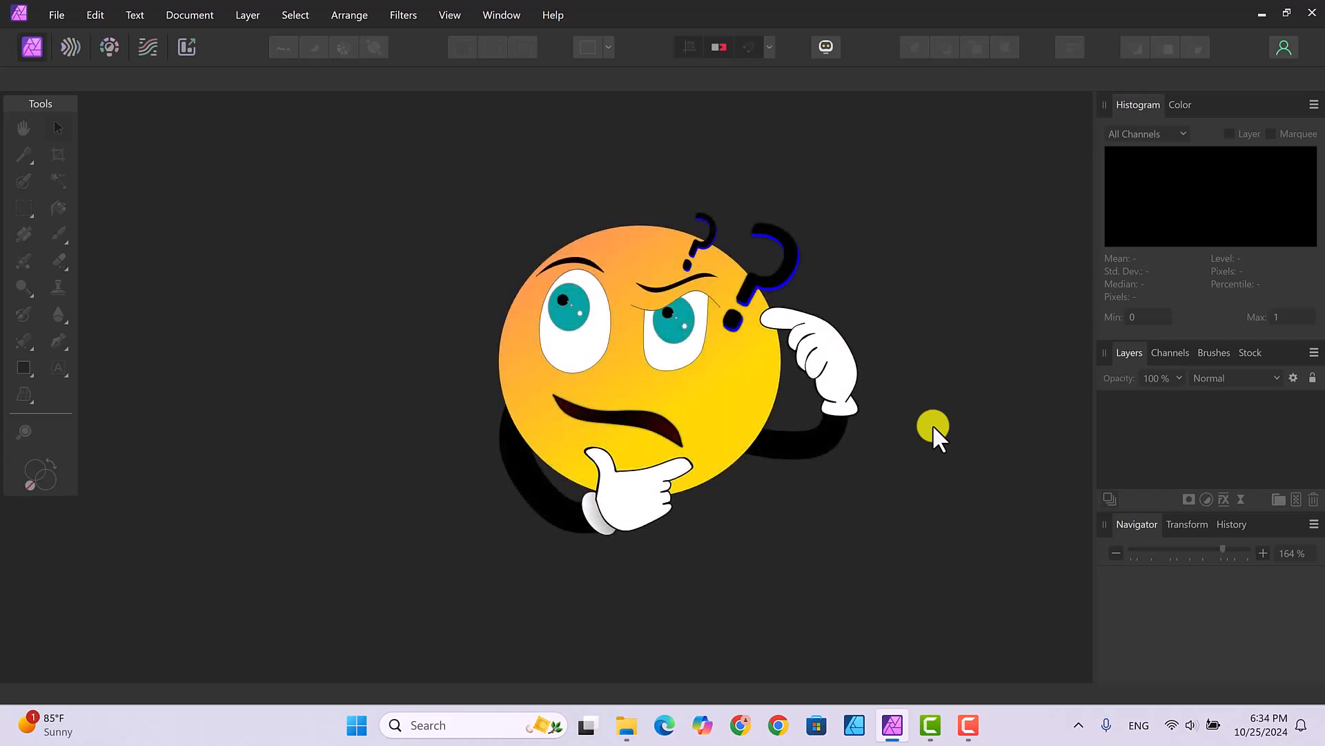
Open the "Halloween and pumpkins" image from the Desktop folder.
left_click(57, 11)
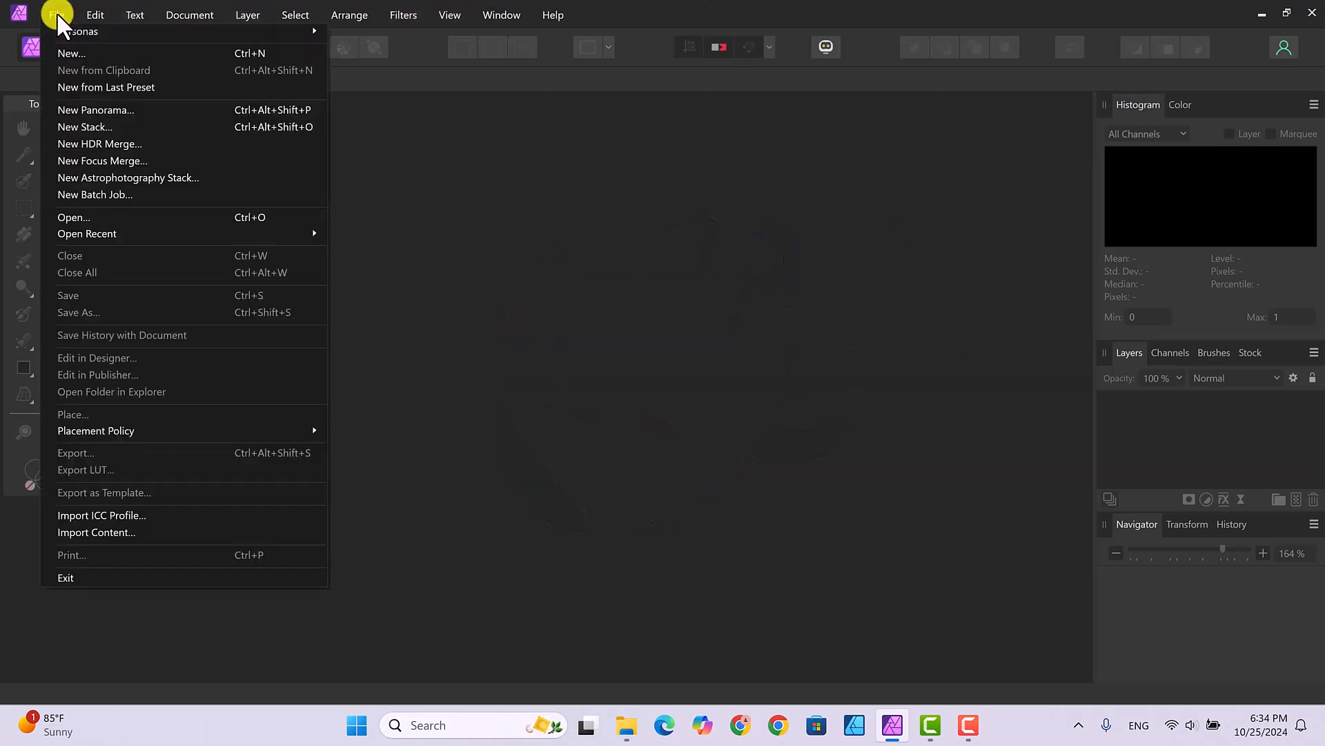
left_click(80, 219)
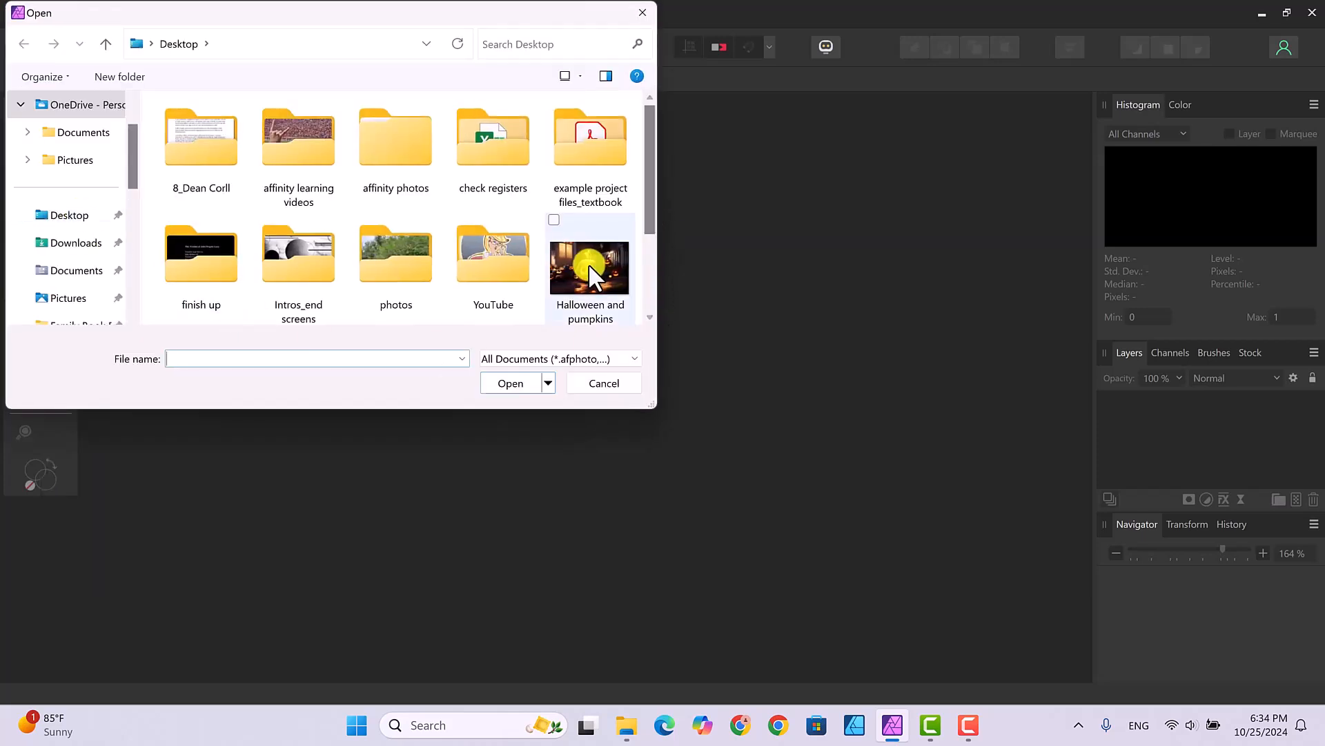
left_click(588, 266)
left_click(510, 383)
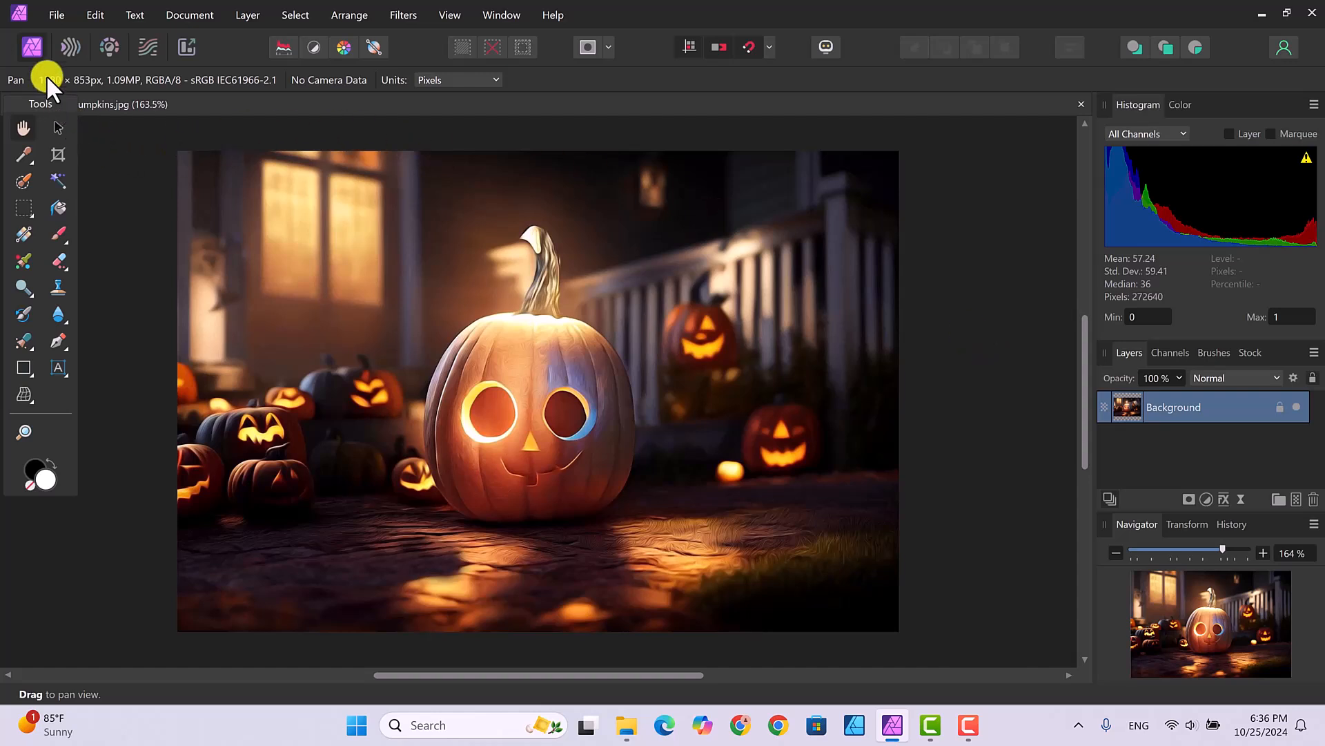
Place the skeleton image from the Desktop as a new layer on the ground beside the large pumpkin.
left_click(53, 15)
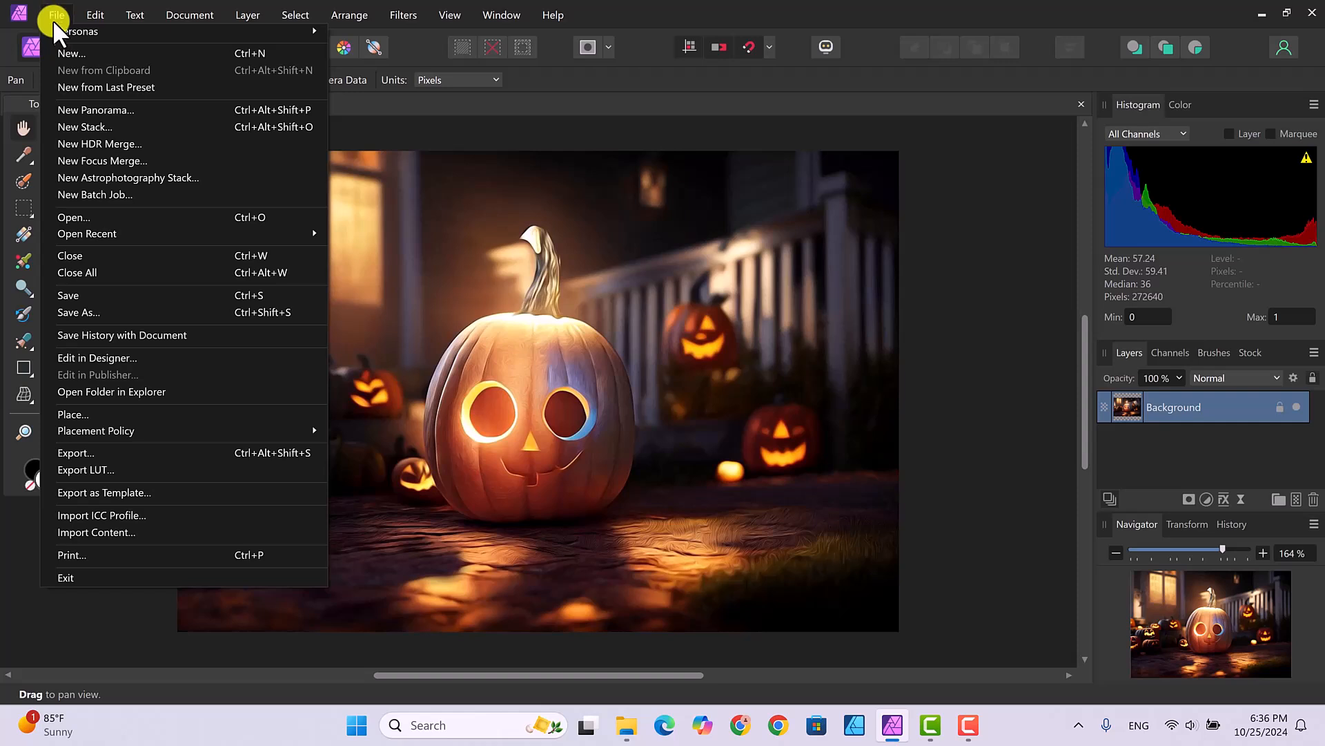
left_click(73, 413)
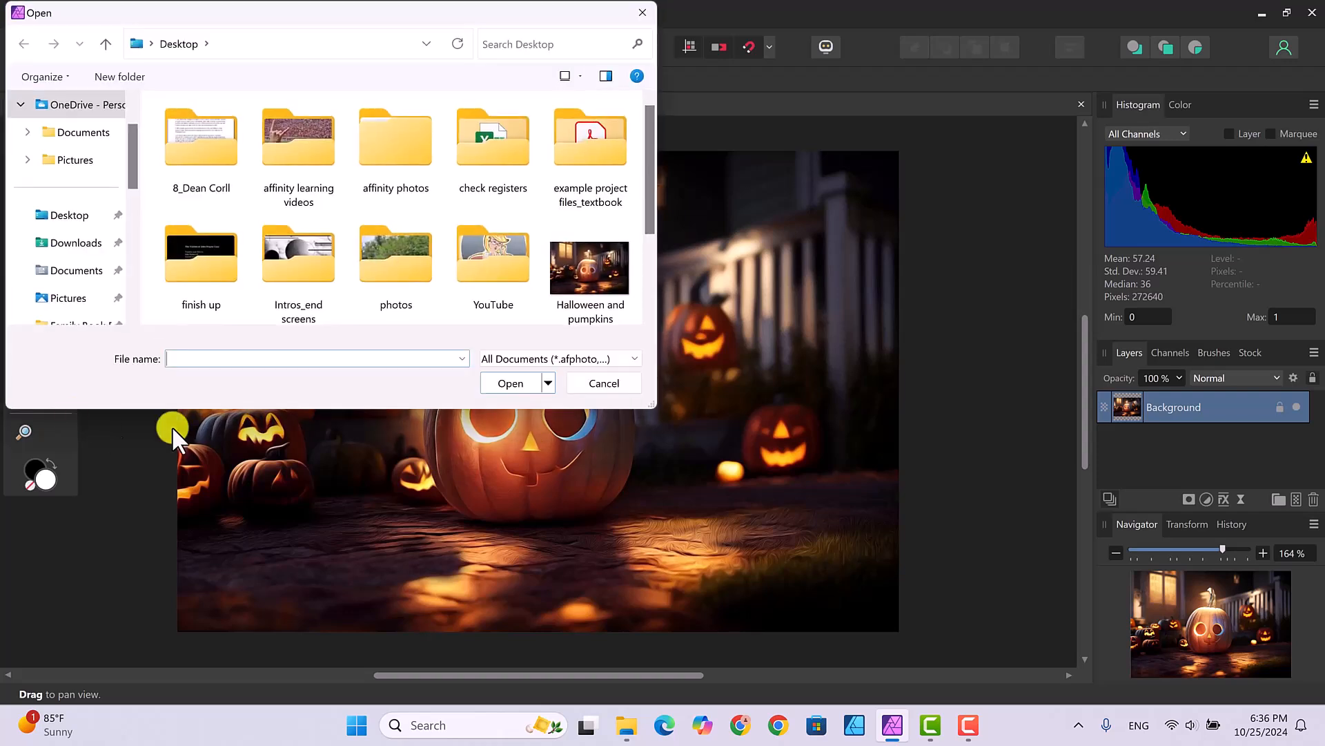
left_click_drag(649, 181, 646, 276)
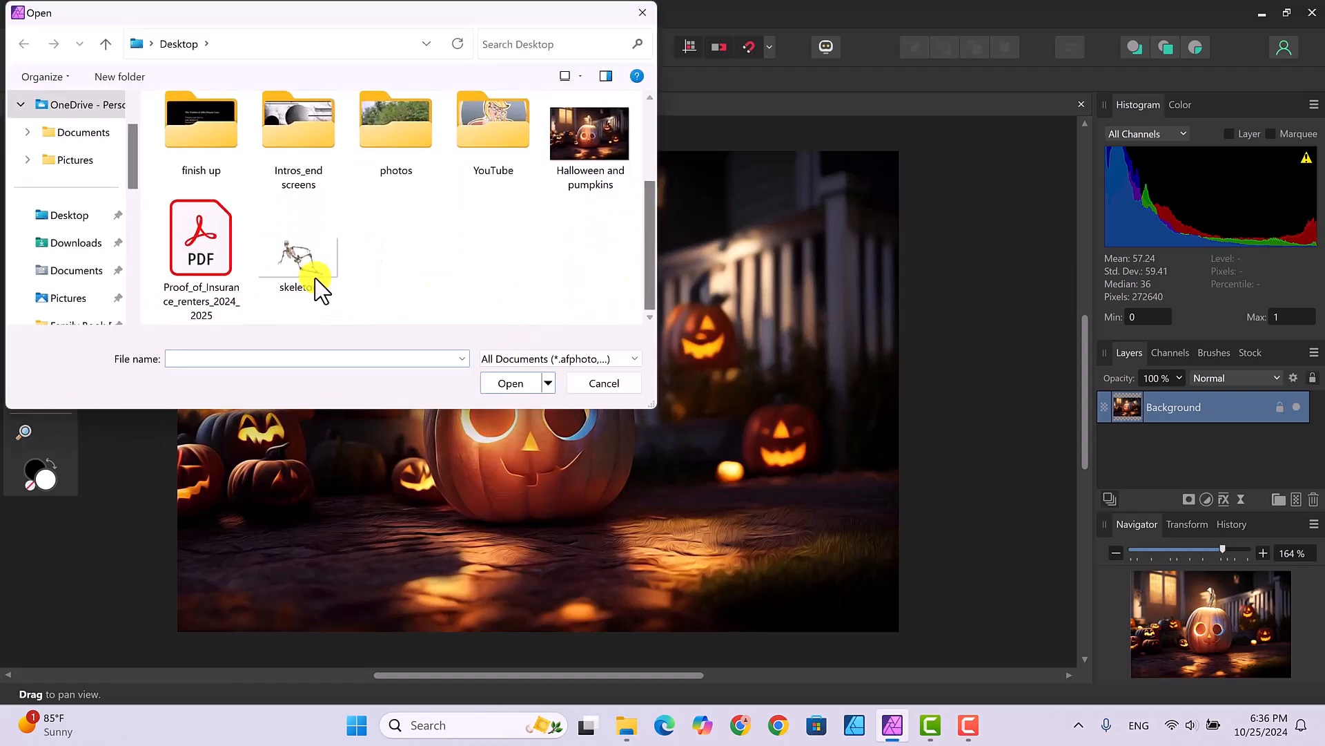
left_click(292, 256)
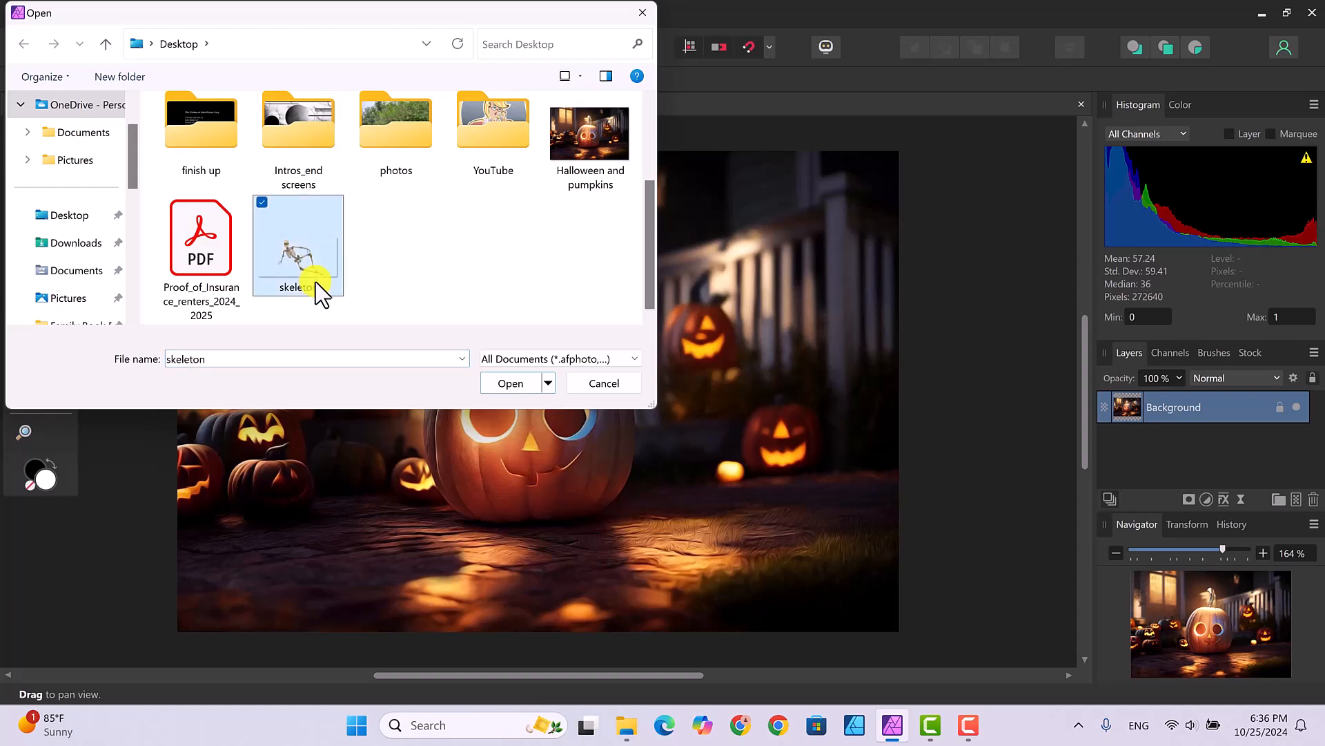
left_click(504, 380)
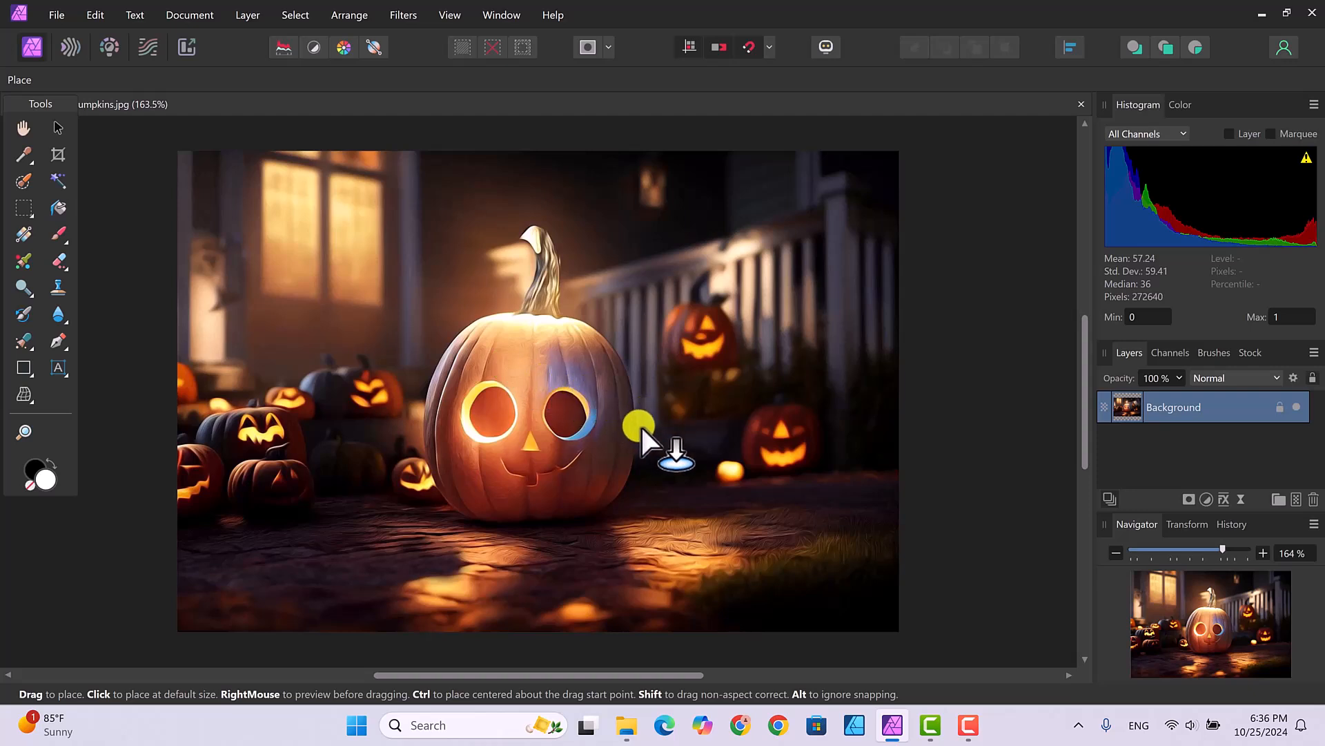
left_click_drag(612, 438, 875, 615)
Enlarge the skeleton, position it beside the large pumpkin, rotate it about 9° counterclockwise and deselect it.
left_click_drag(764, 523, 700, 529)
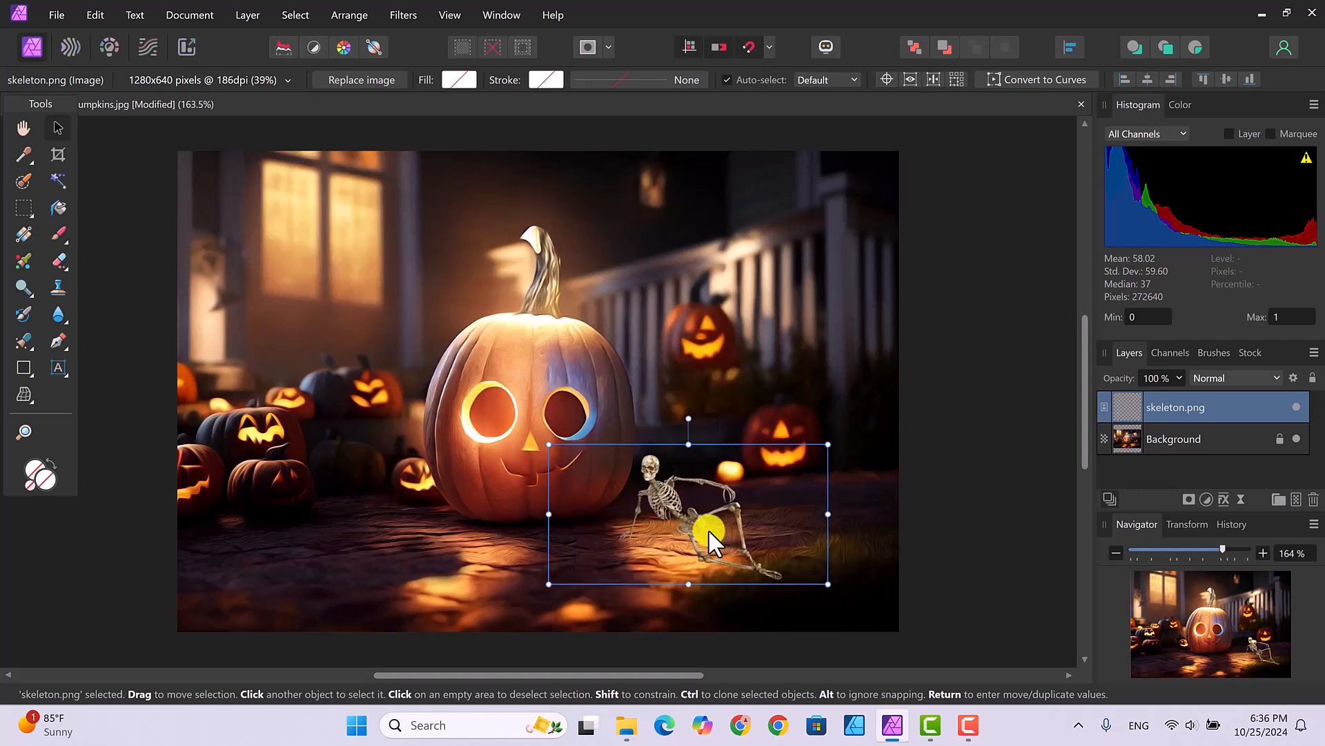
left_click_drag(546, 584, 493, 611)
left_click_drag(724, 566, 767, 555)
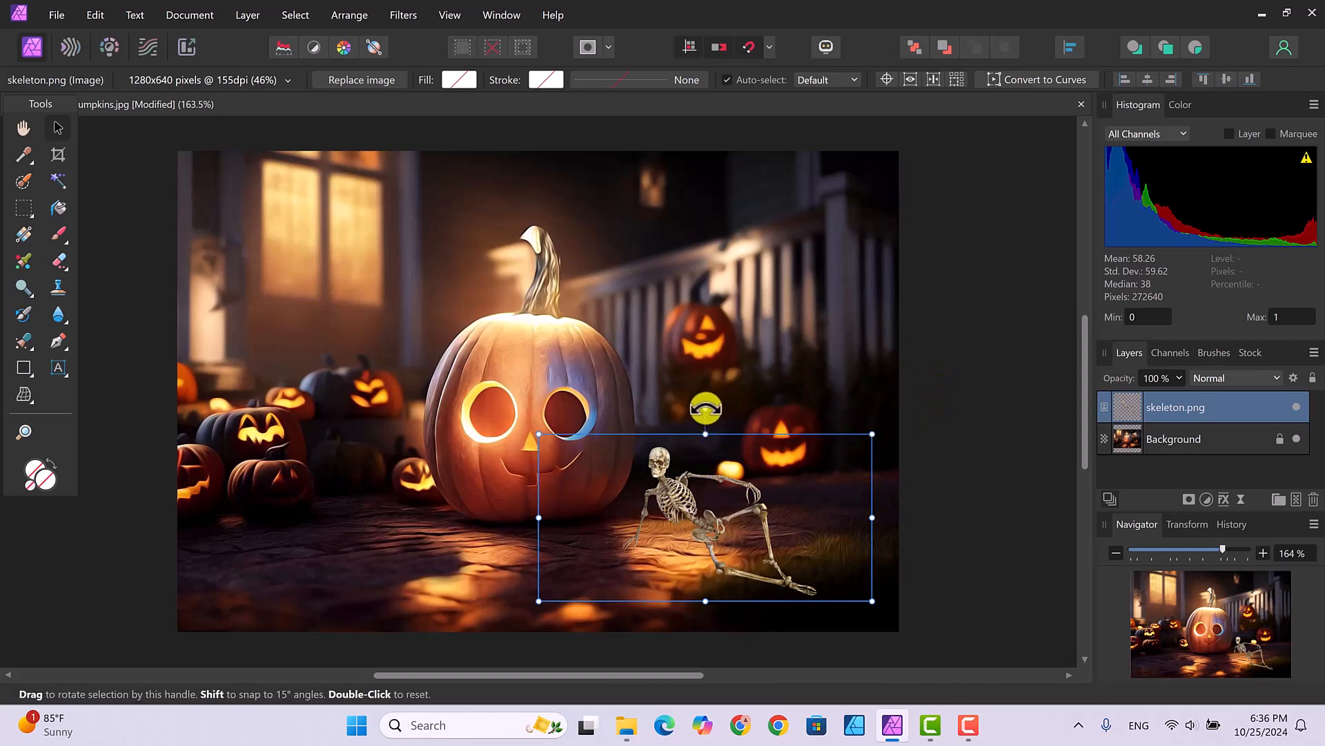
left_click_drag(705, 405, 687, 409)
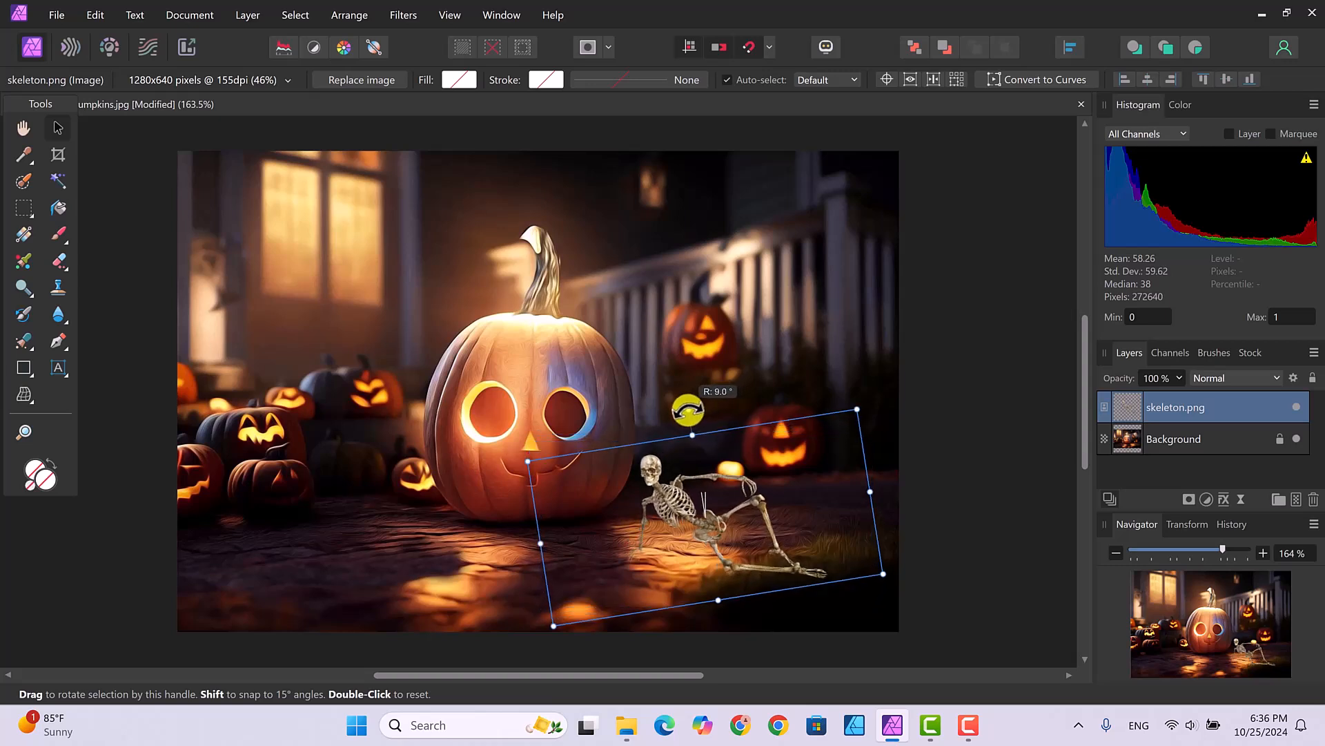
left_click(960, 501)
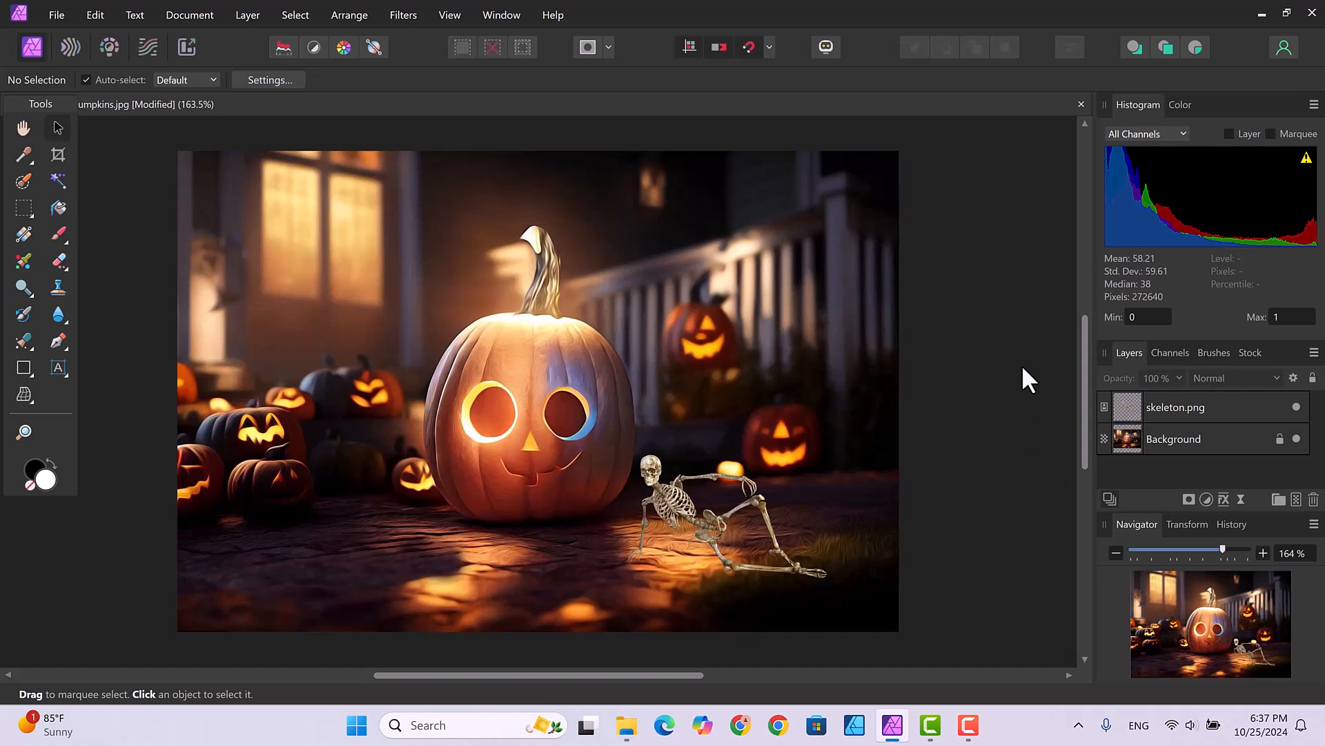
Try painting over the skeleton.png image layer with a 30 px black Paint Brush and undo the strokes.
left_click(709, 516)
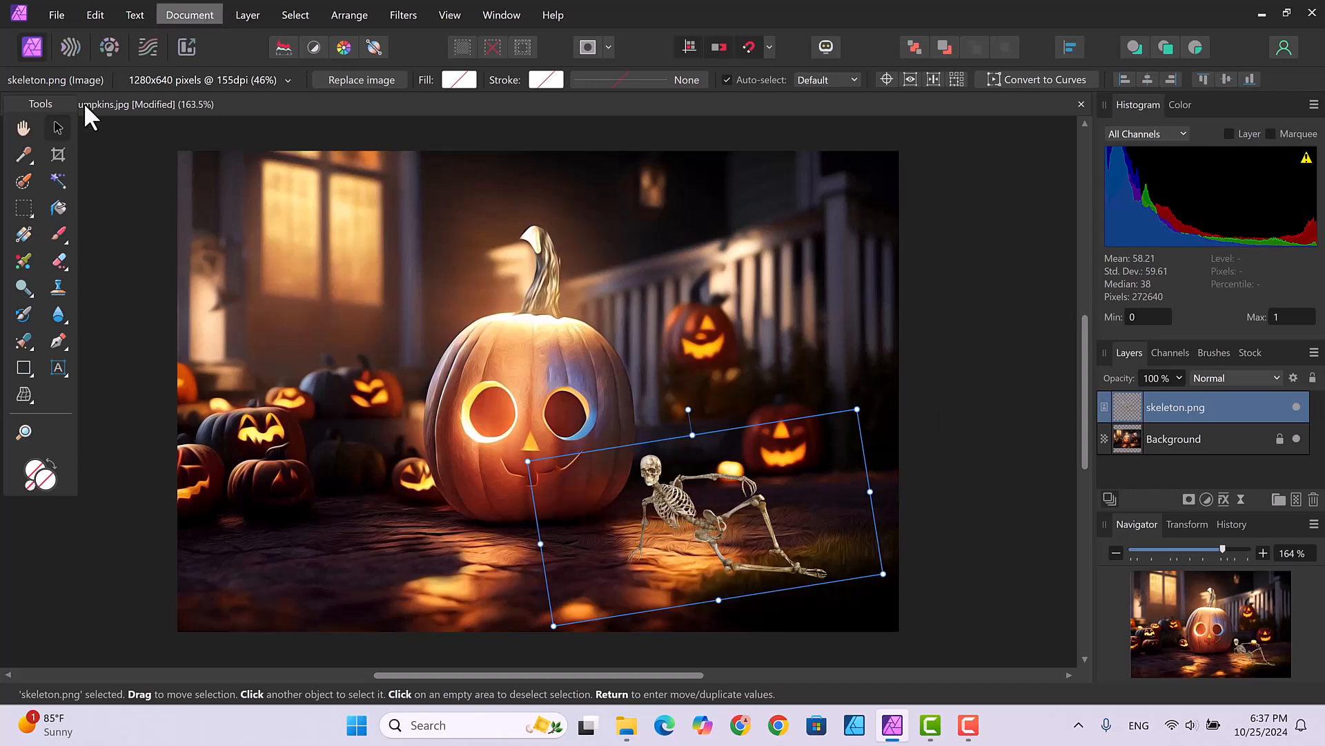
left_click(58, 233)
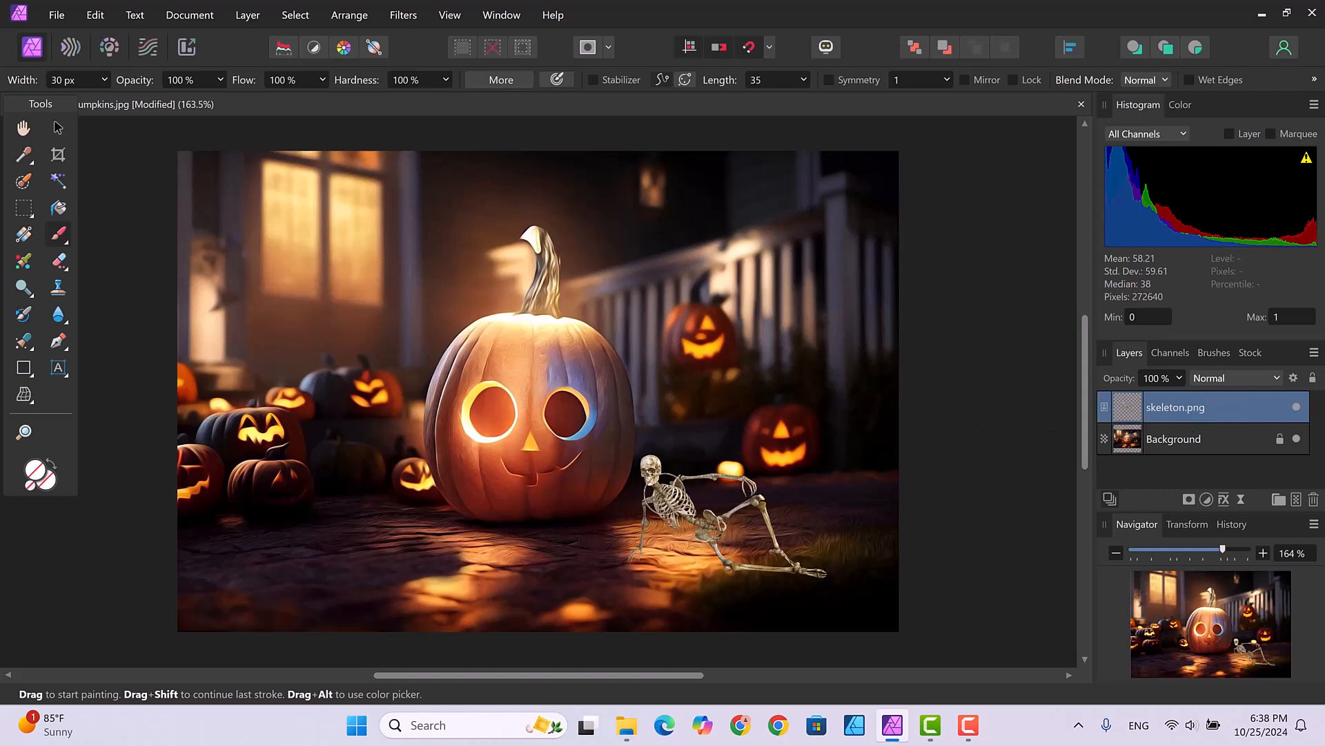
mouse_move(652, 493)
left_mouse_down()
mouse_move(788, 548)
mouse_move(737, 534)
mouse_move(671, 544)
mouse_move(668, 514)
left_mouse_up()
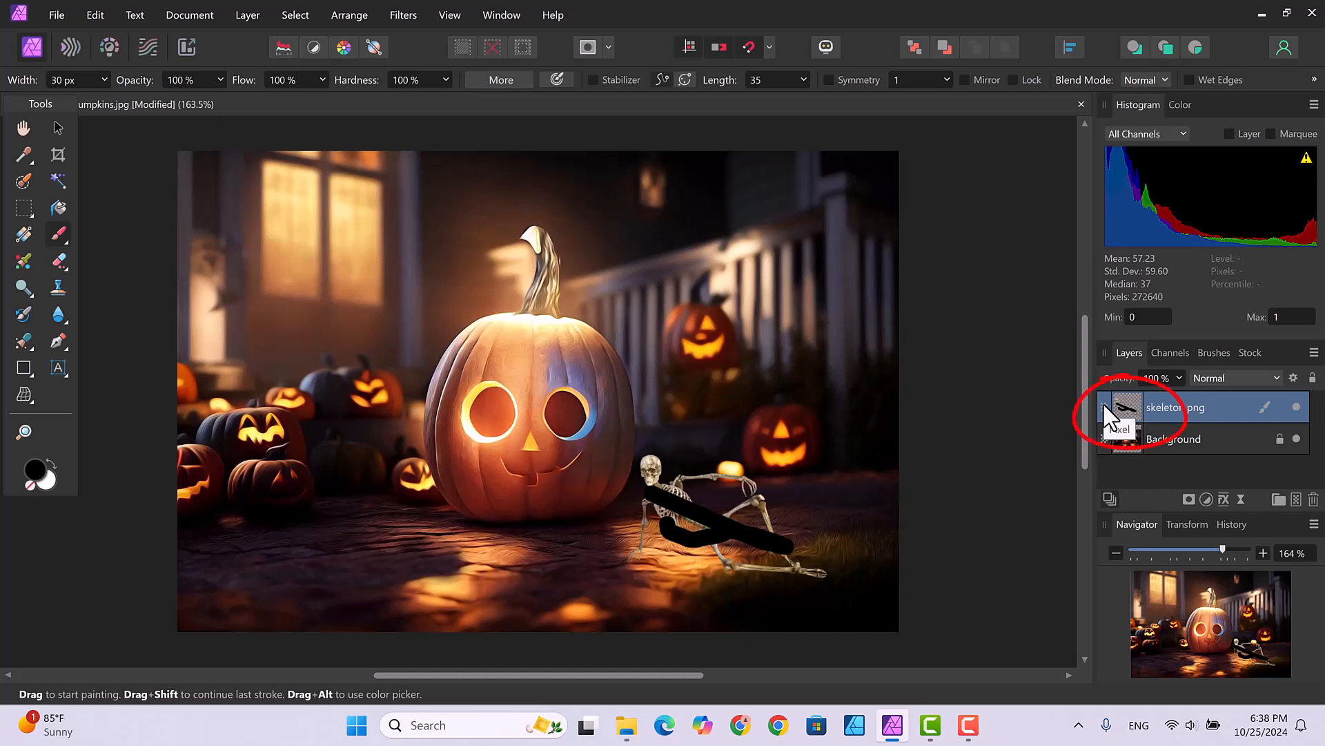
left_click(89, 14)
left_click(101, 24)
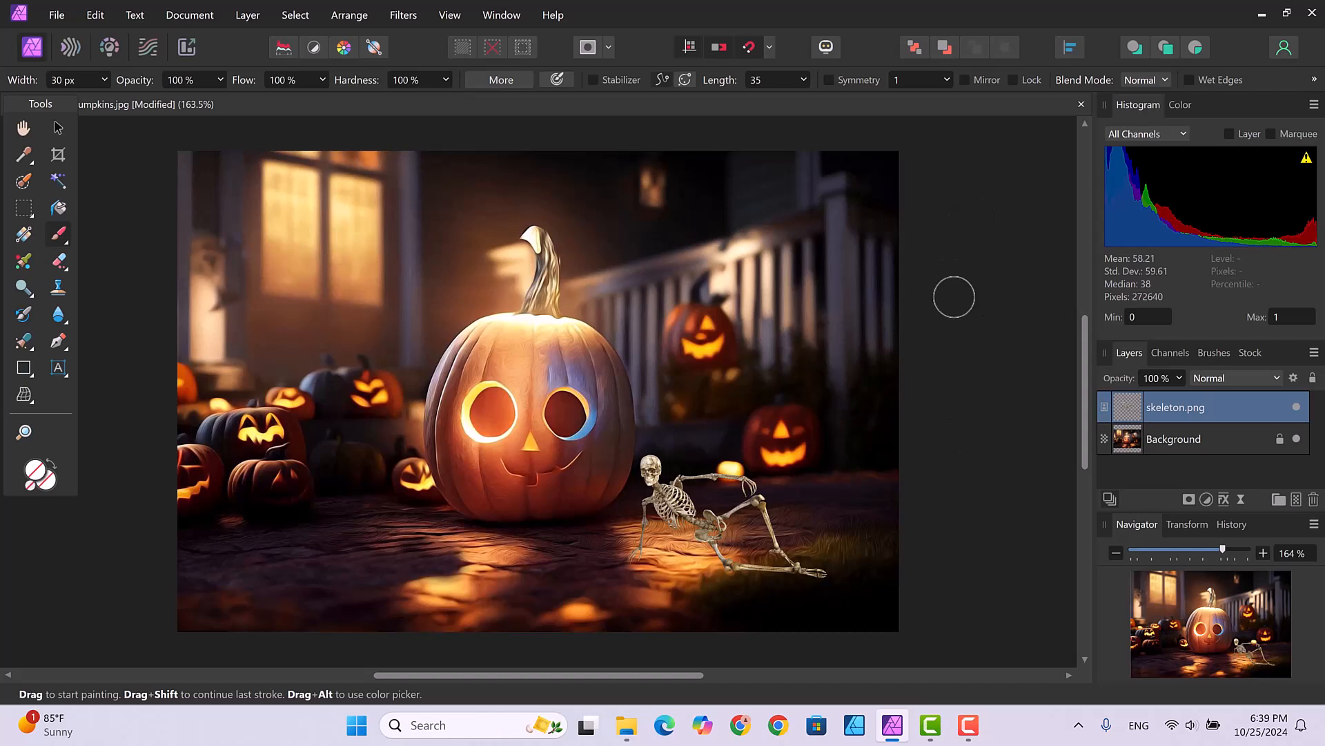
Disable the Assistant in the settings and close them.
left_click(826, 45)
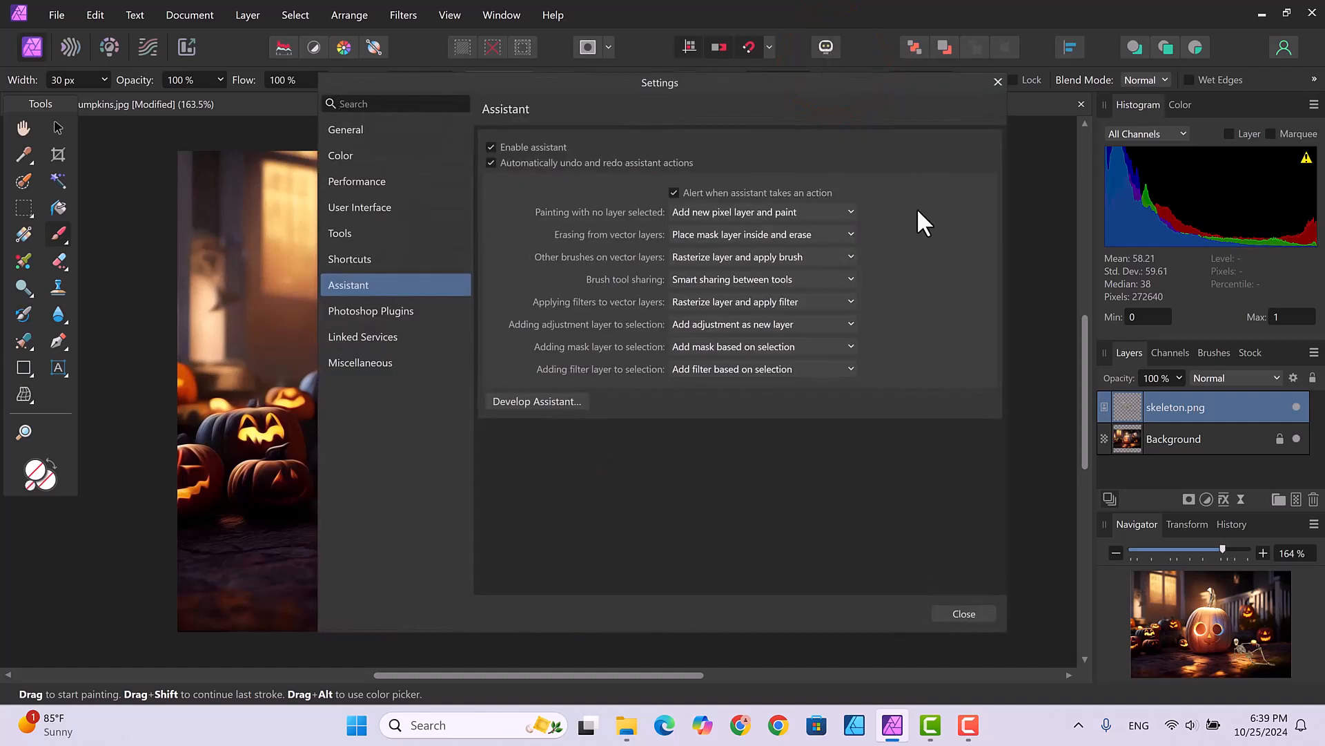
left_click(491, 146)
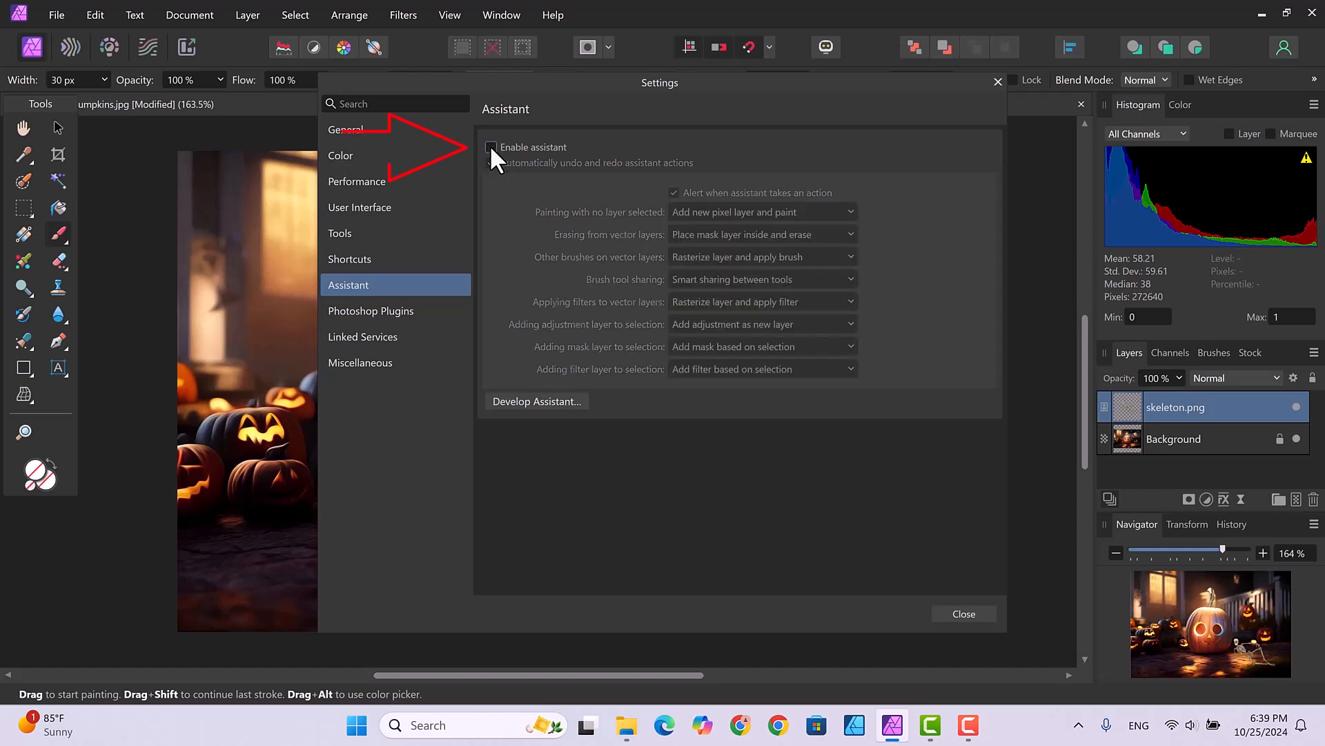
left_click(963, 613)
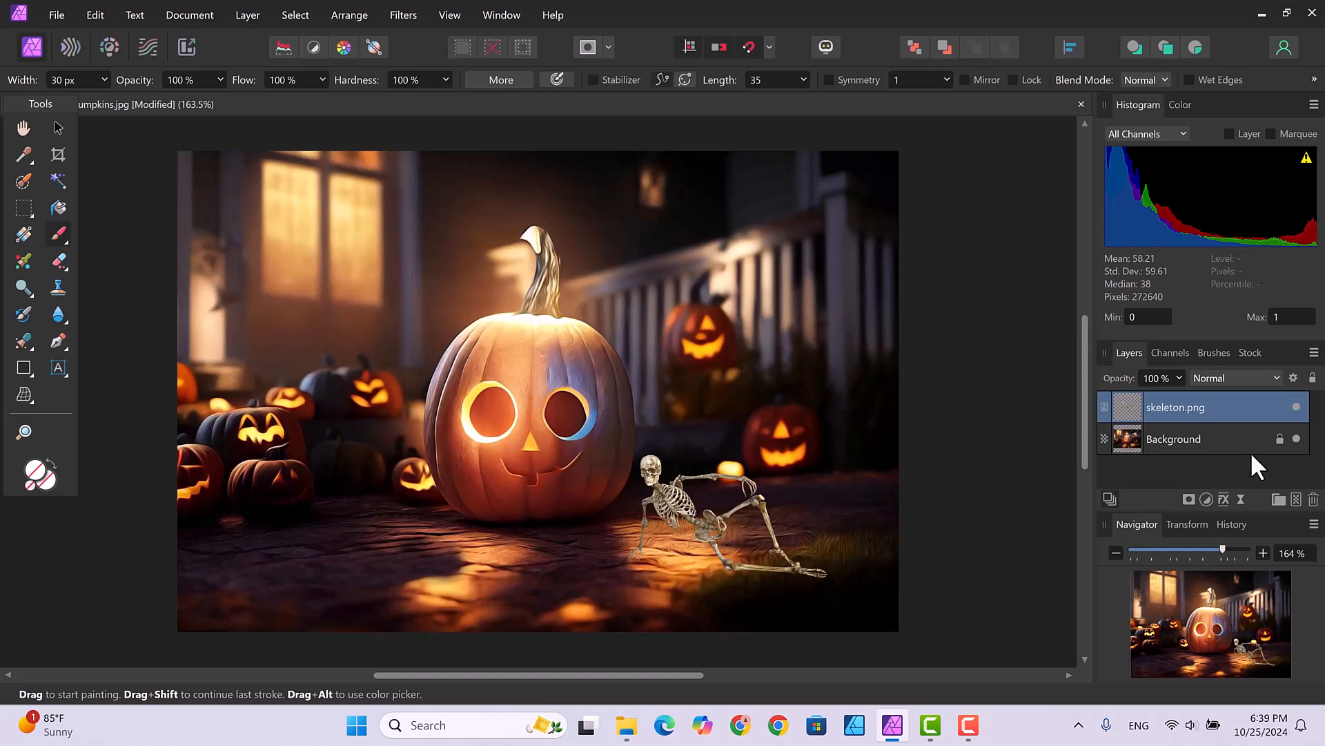
Paint looping black strokes directly on the Background layer, across the upper part of the large pumpkin.
left_click(1236, 439)
mouse_move(372, 282)
left_mouse_down()
mouse_move(442, 341)
mouse_move(511, 365)
mouse_move(547, 323)
mouse_move(501, 266)
left_mouse_up()
mouse_move(426, 356)
left_mouse_down()
mouse_move(364, 341)
mouse_move(494, 379)
mouse_move(638, 352)
left_mouse_up()
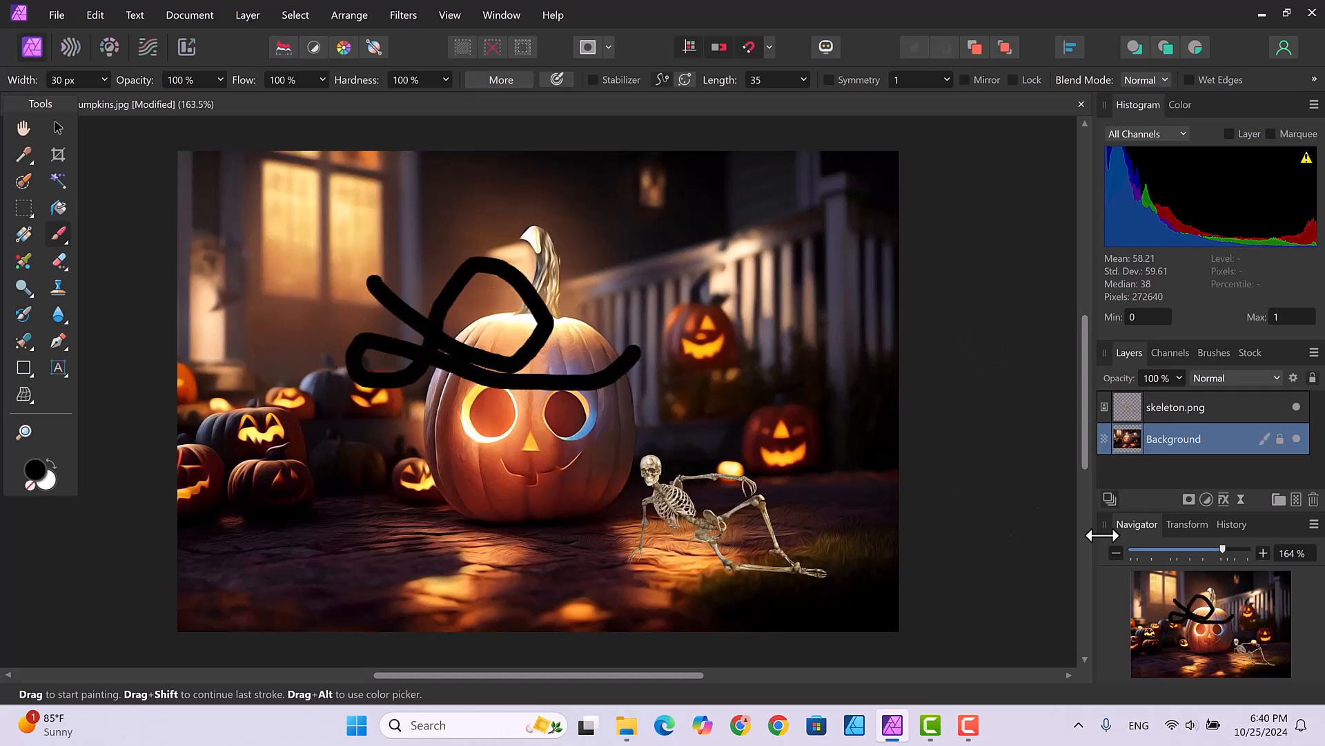
Select the skeleton.png layer and look at its Rasterize option without applying it.
left_click(1222, 404)
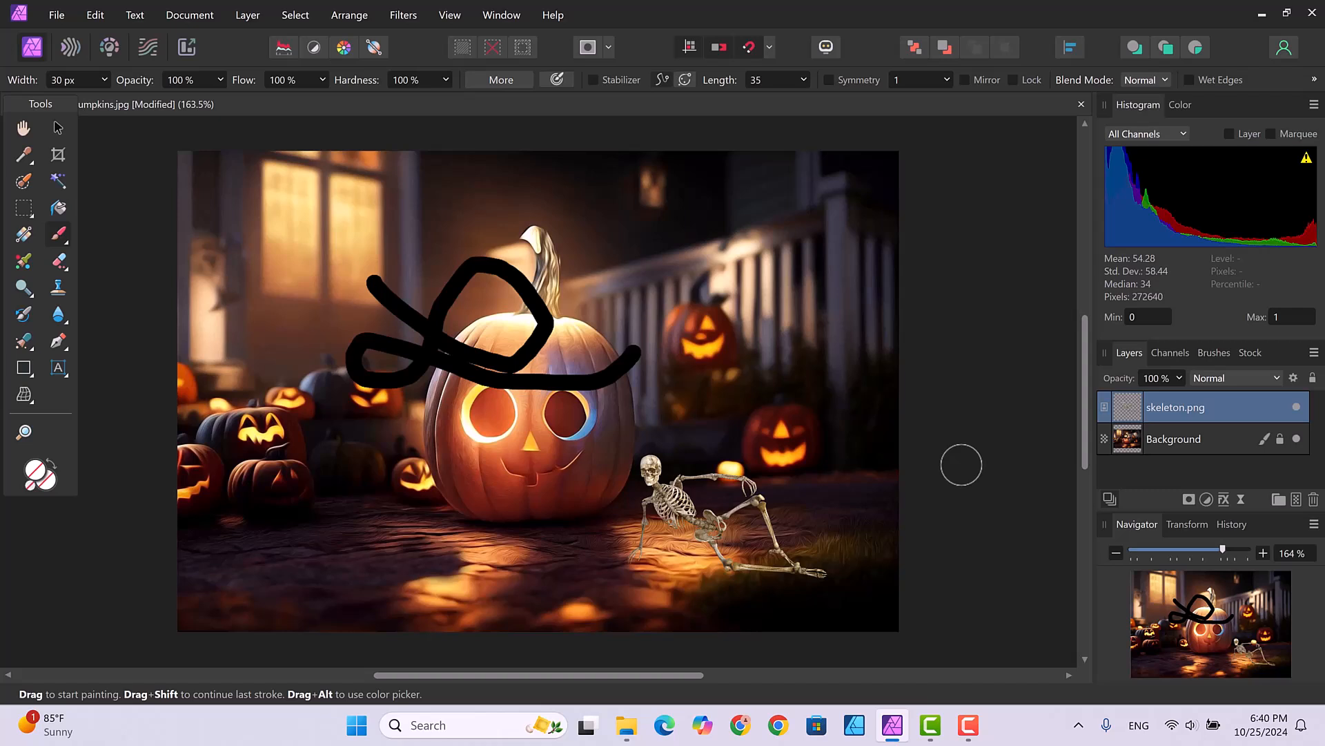
right_click(1215, 406)
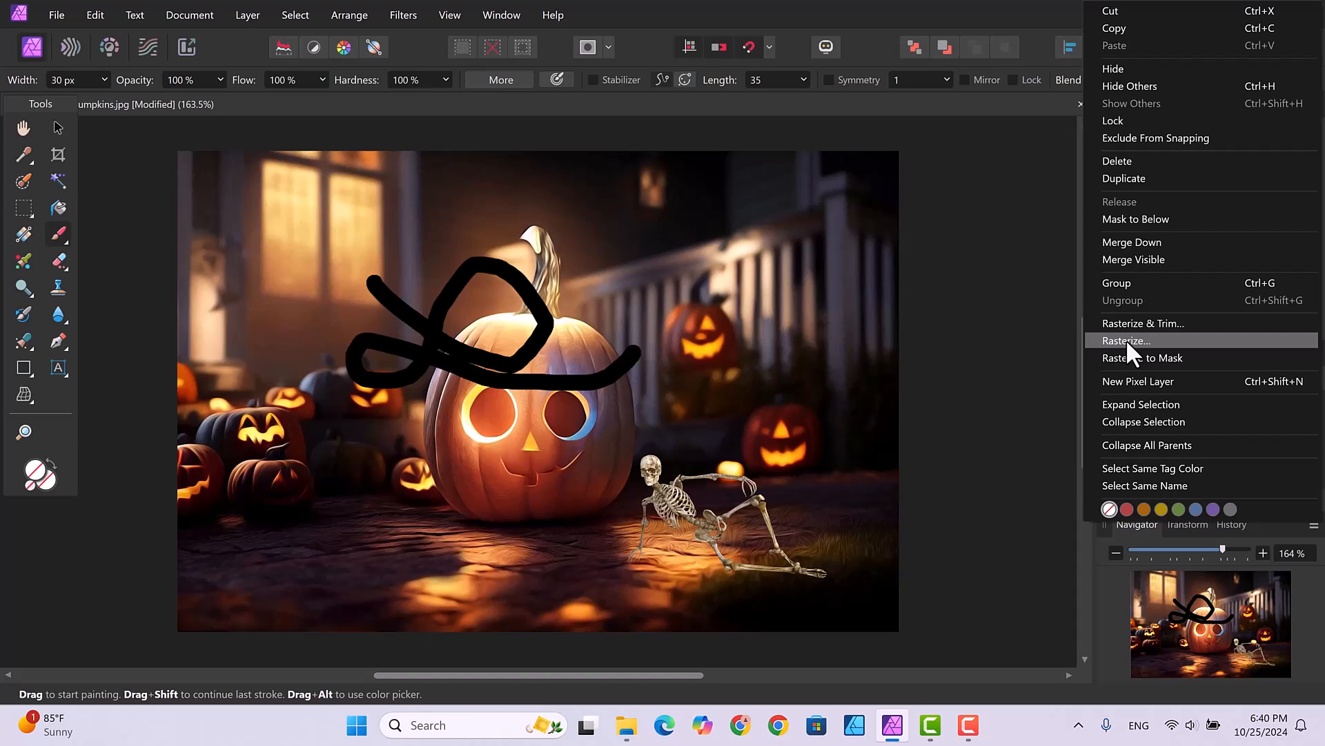
left_click(1005, 401)
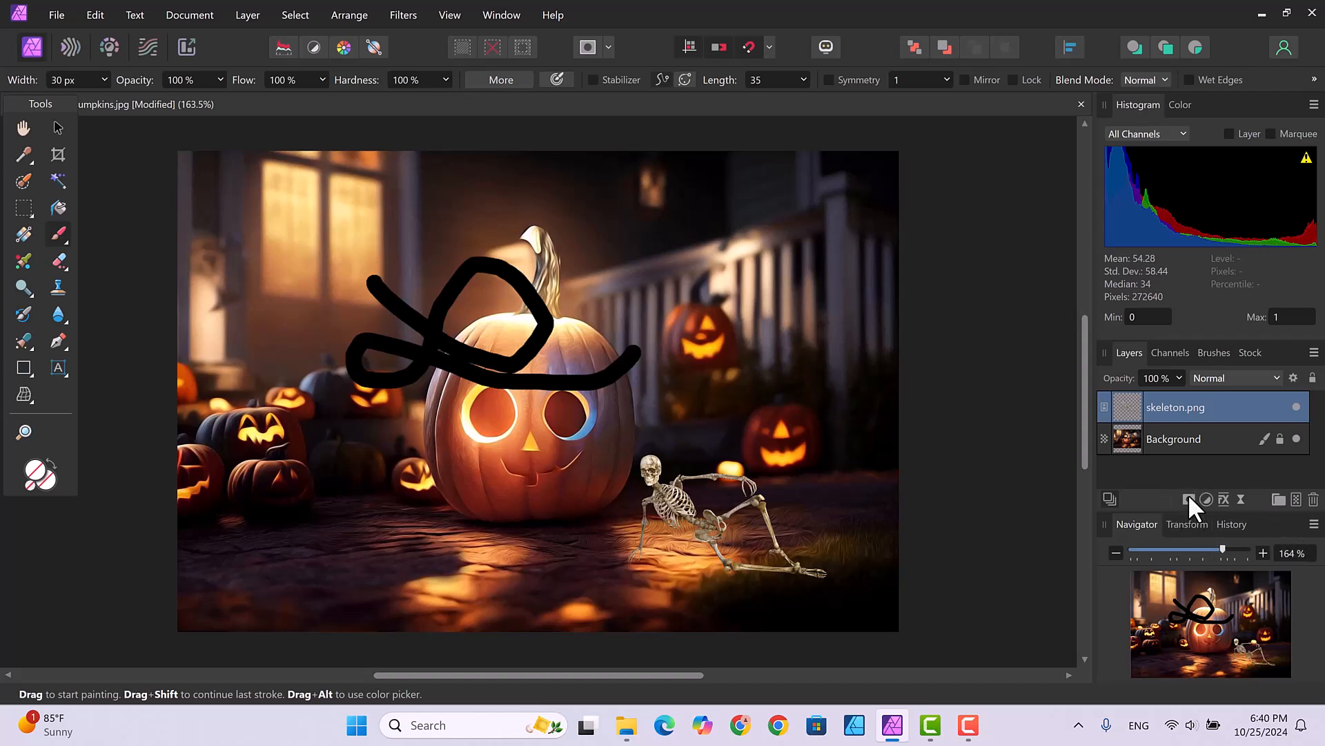
Add a new pixel layer above skeleton.png and paint a curved black stroke on it across the skeleton.
left_click(1296, 500)
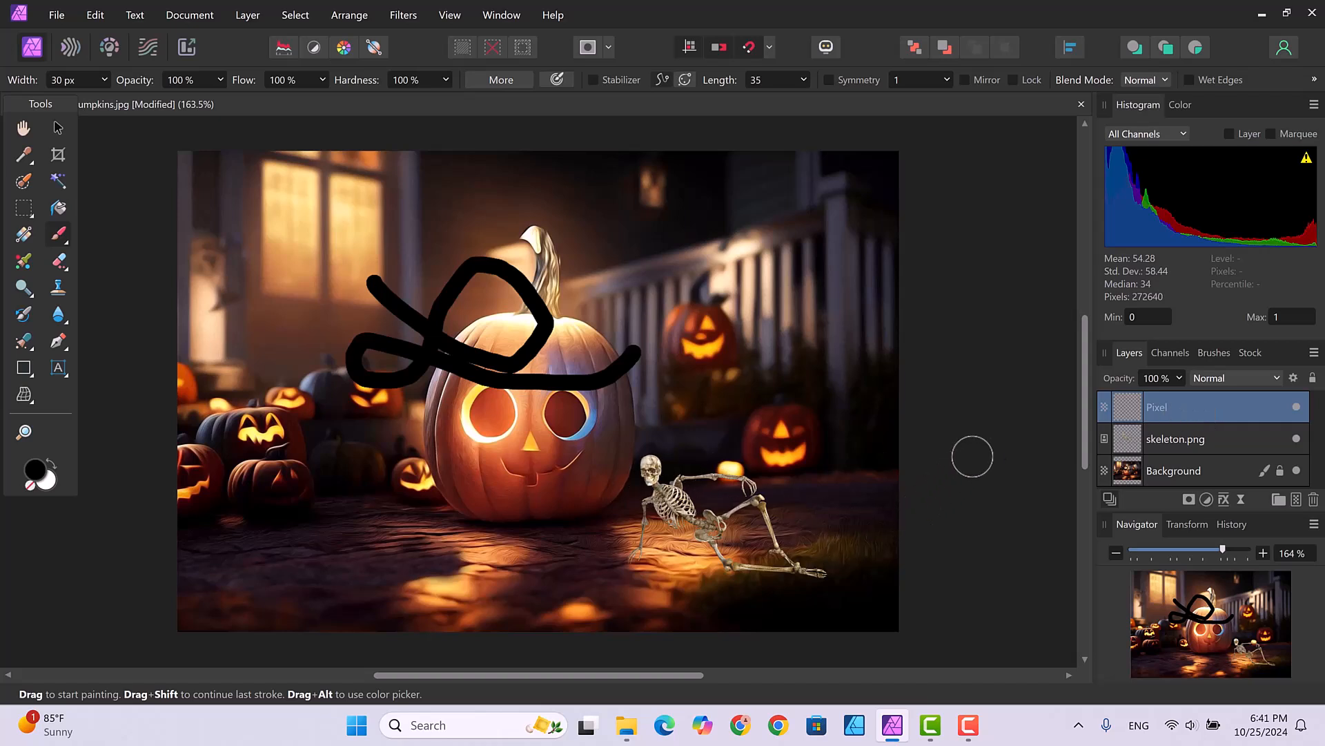
left_click(1188, 439)
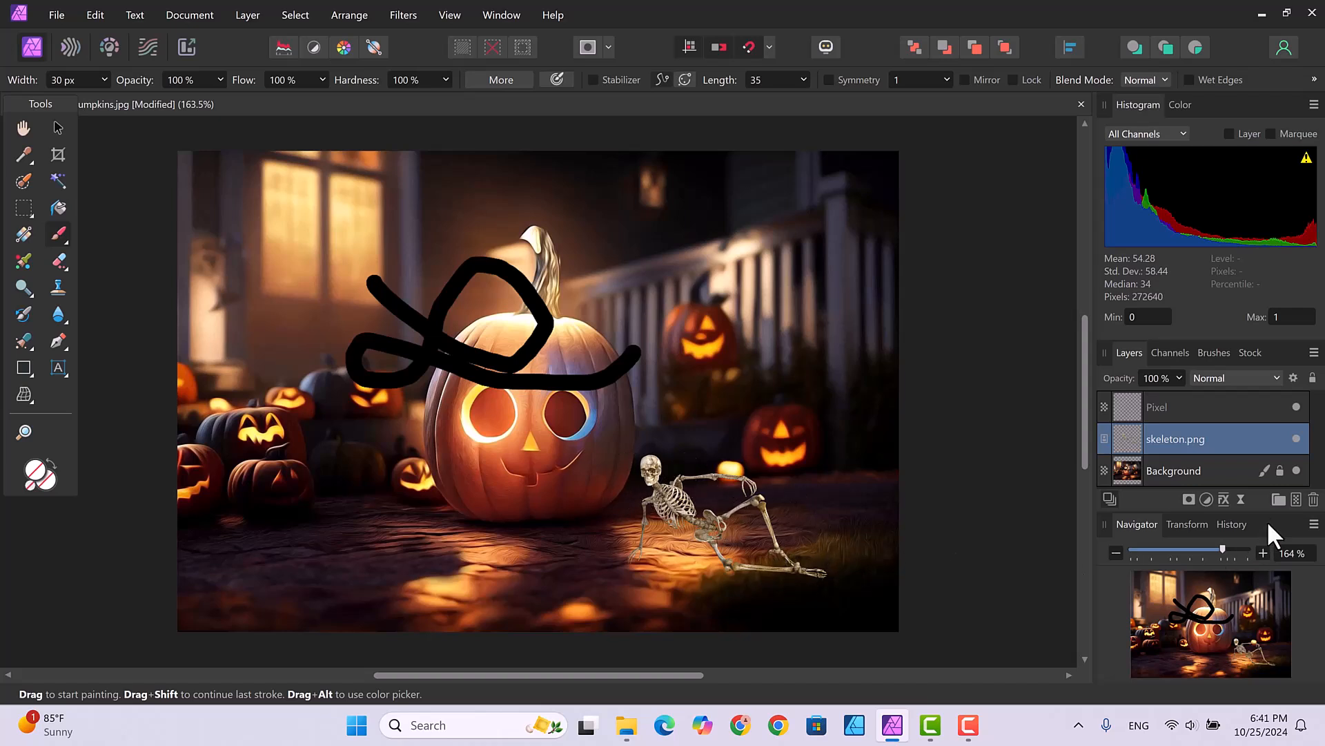
left_click_drag(1190, 407, 1191, 407)
mouse_move(664, 471)
left_mouse_down()
mouse_move(718, 532)
mouse_move(811, 559)
left_mouse_up()
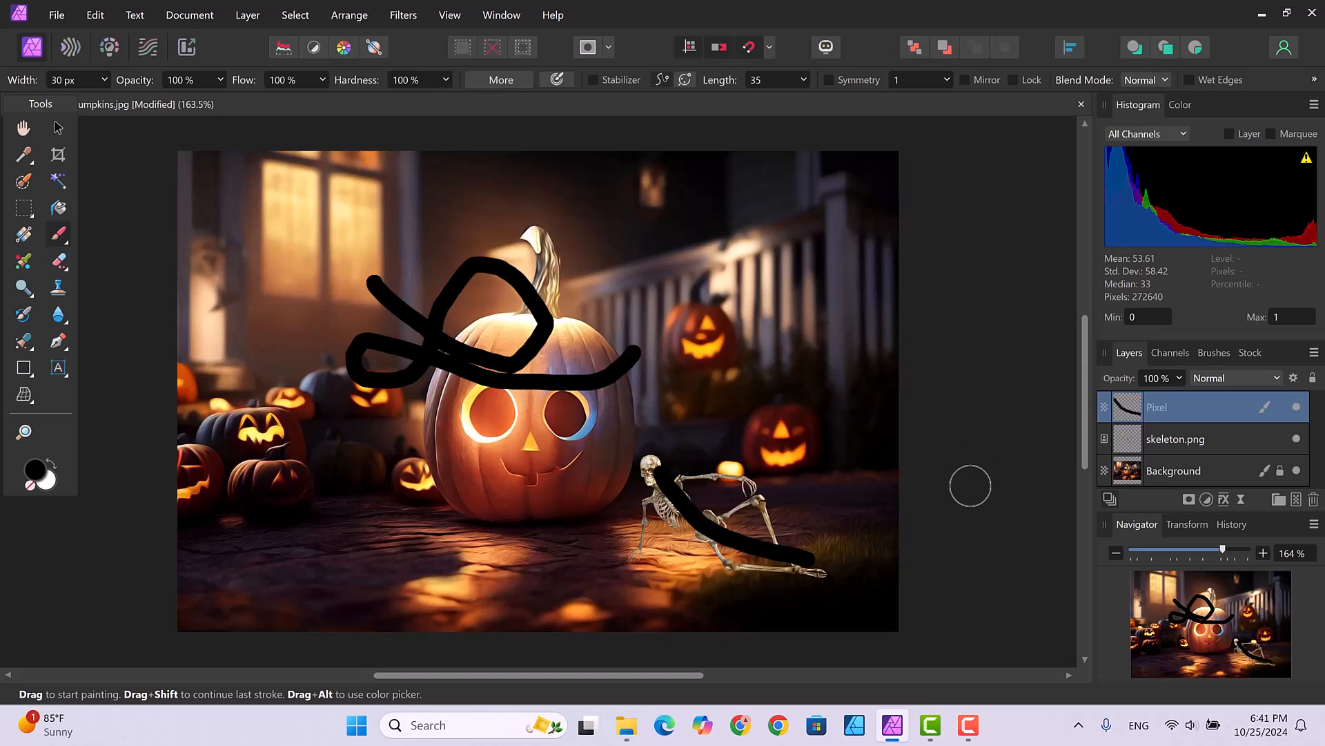
Hide the Pixel layer, and toggle the skeleton.png and Background layers off and back on one at a time.
left_click(1297, 407)
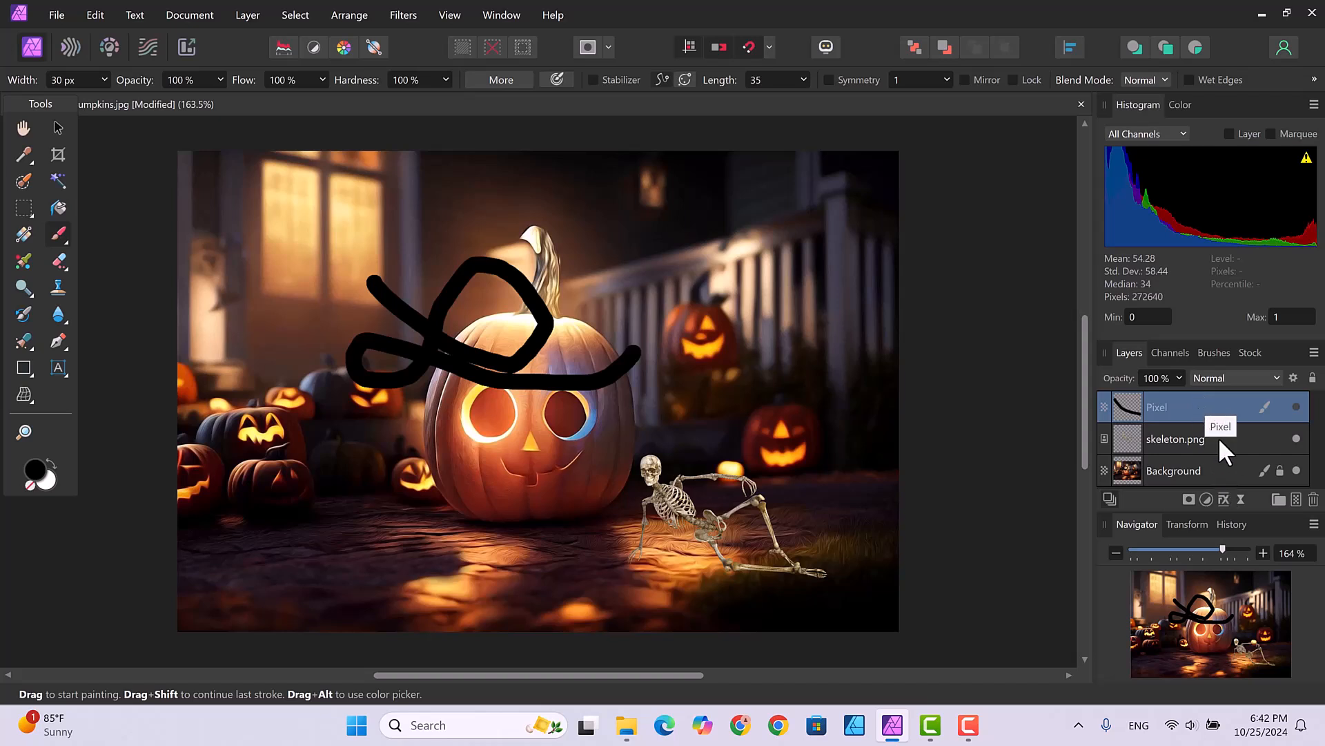
left_click(1296, 439)
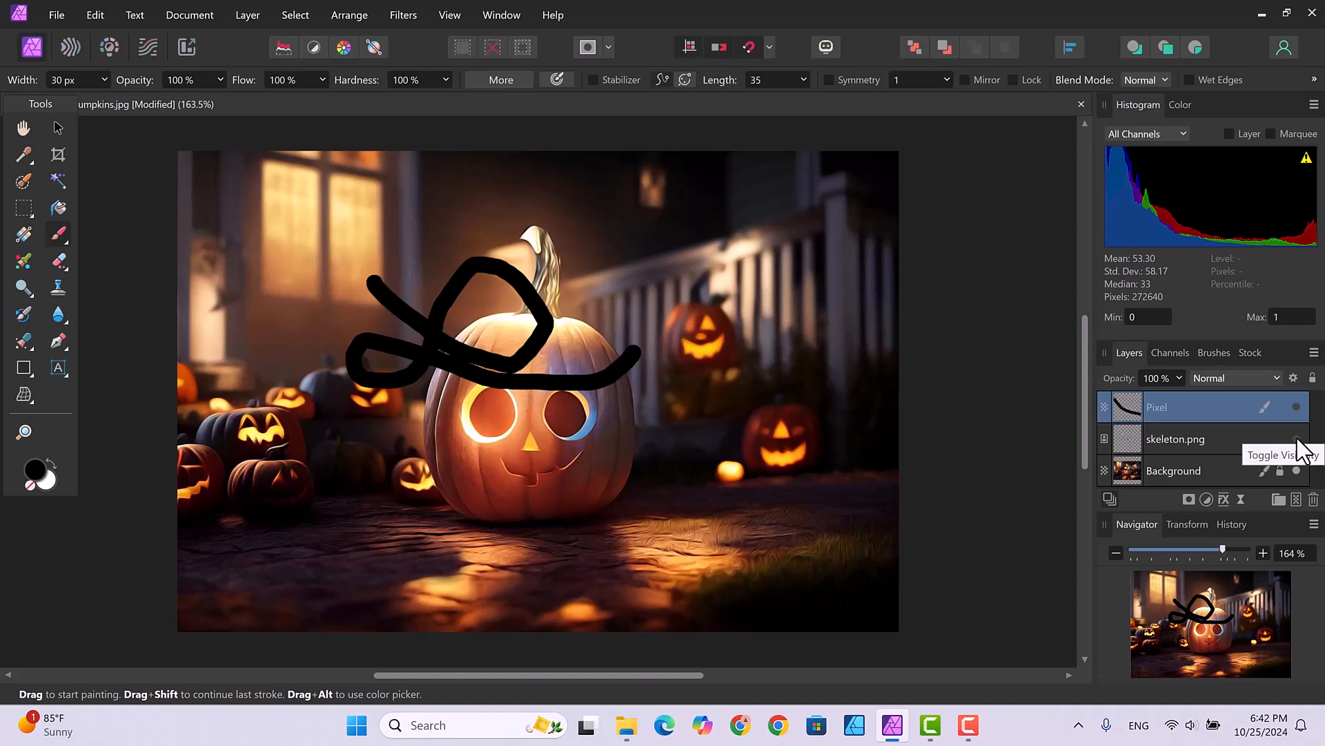
left_click(1296, 439)
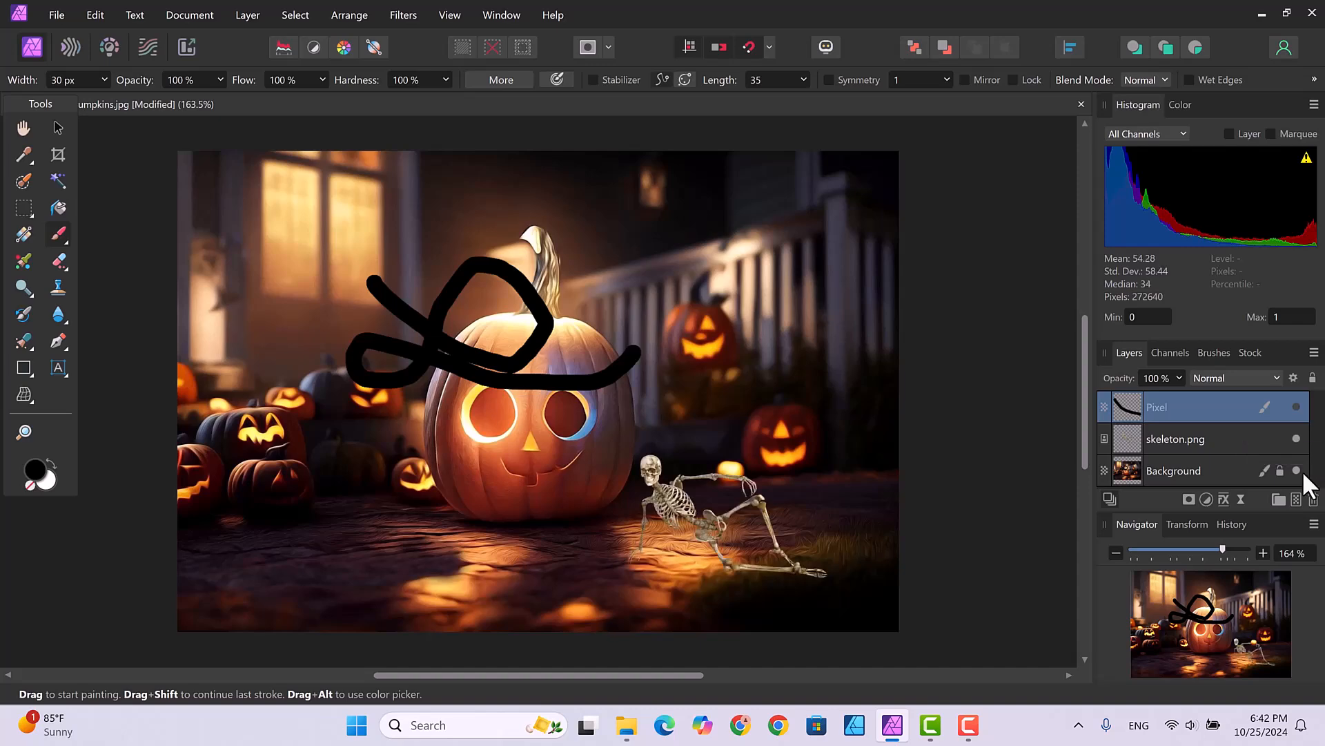
left_click(1296, 470)
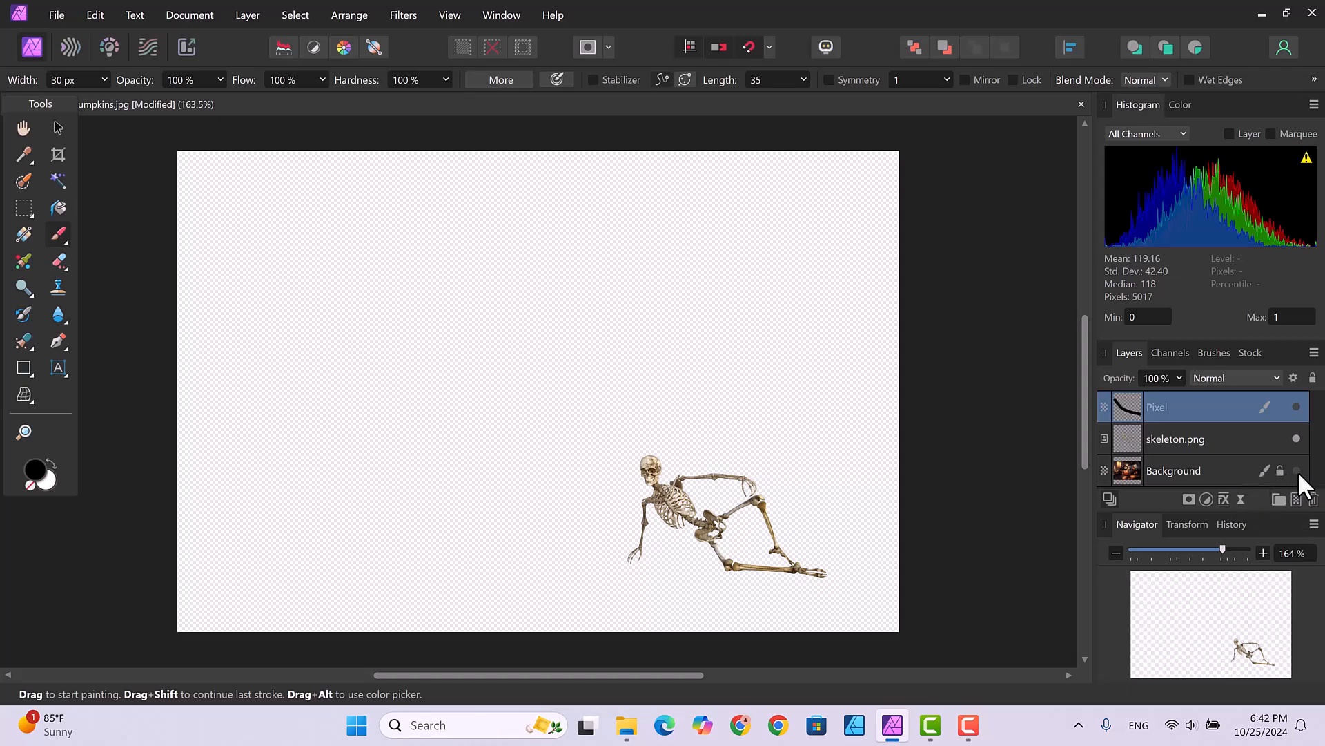
left_click(1296, 471)
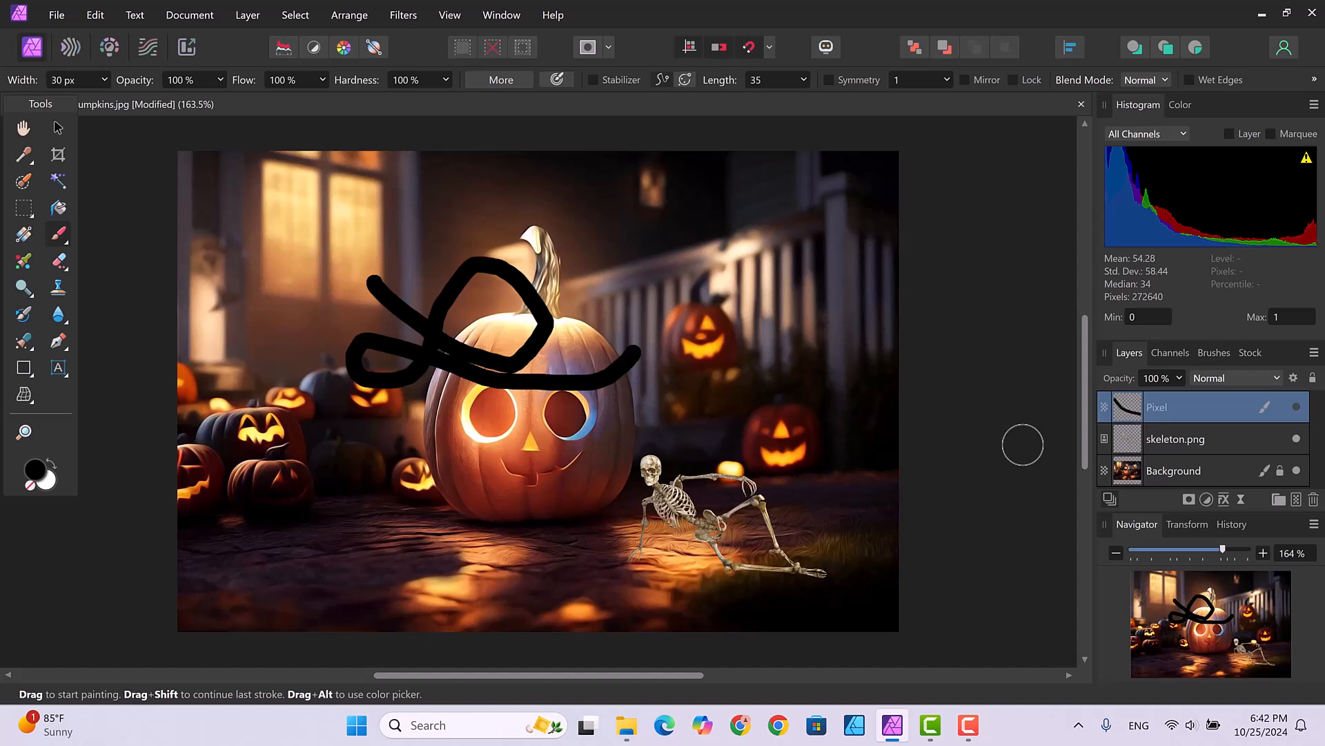
Turn the assistant back on in the Assistant settings.
left_click(828, 44)
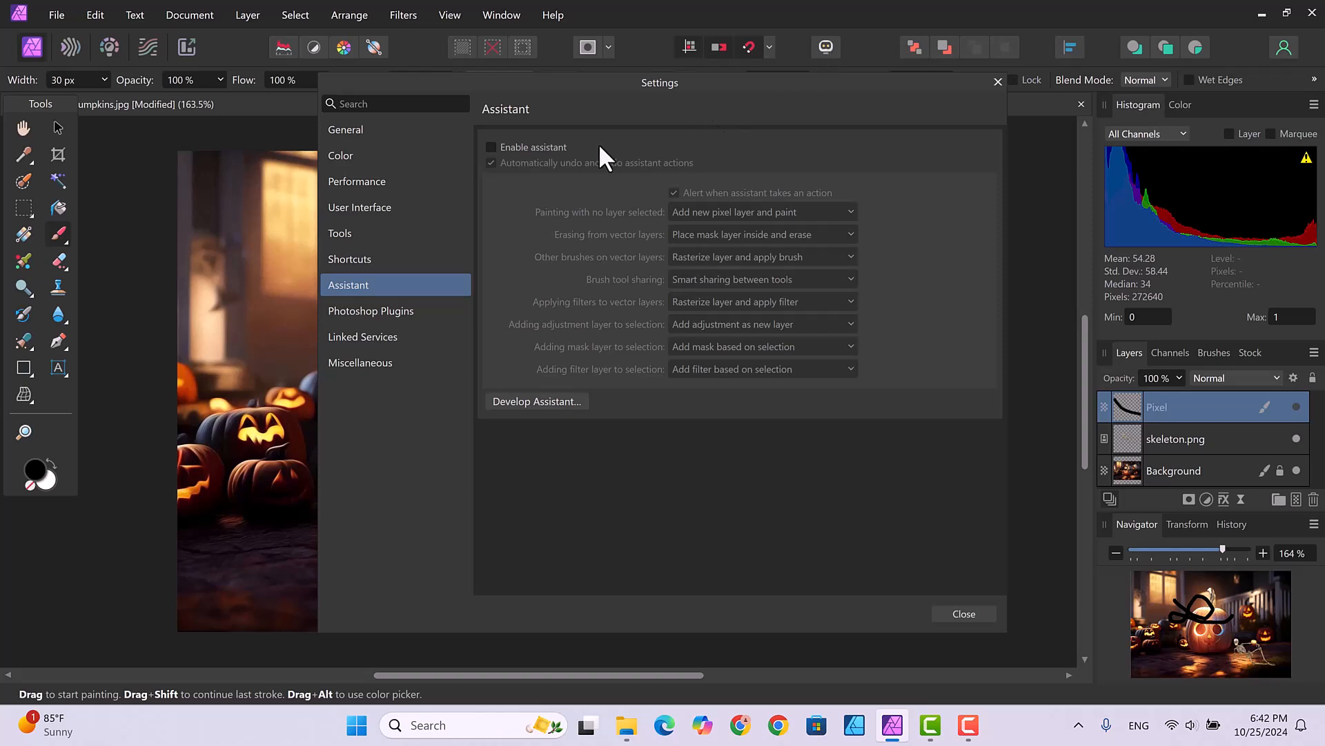
left_click(493, 147)
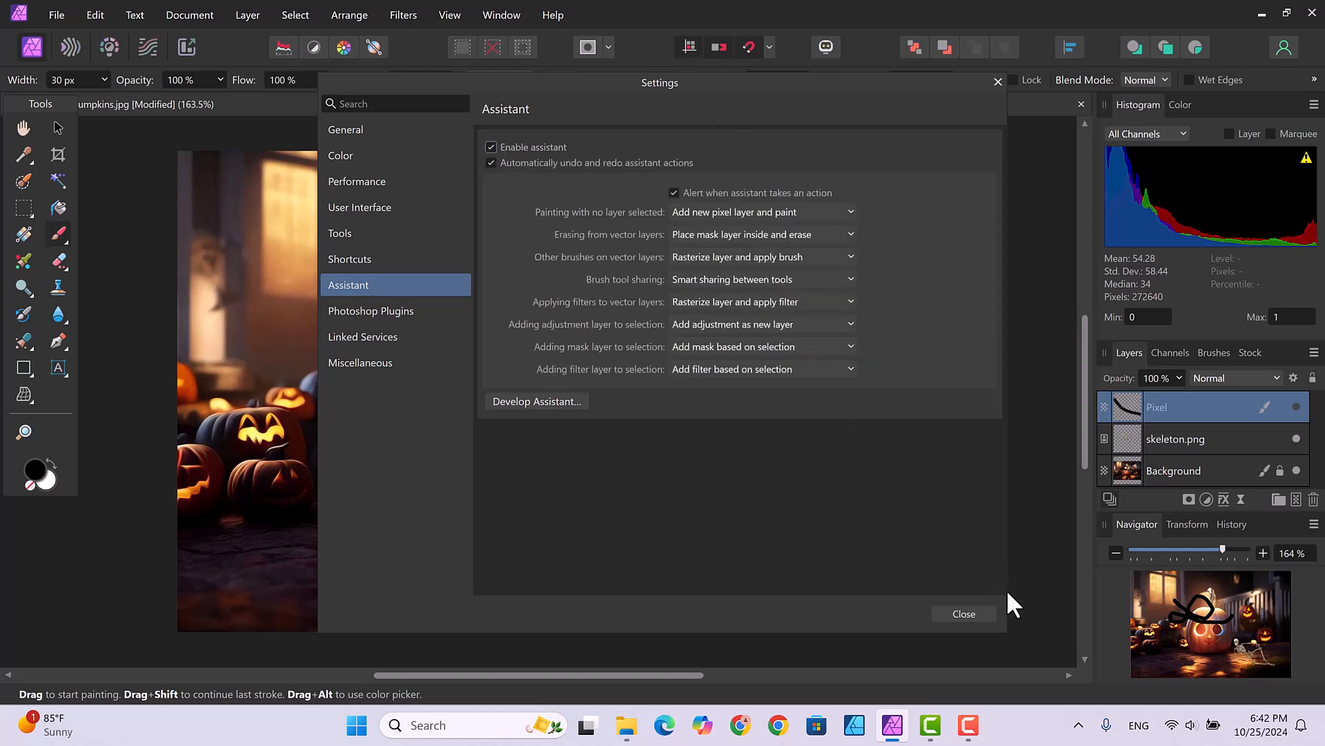
left_click(964, 613)
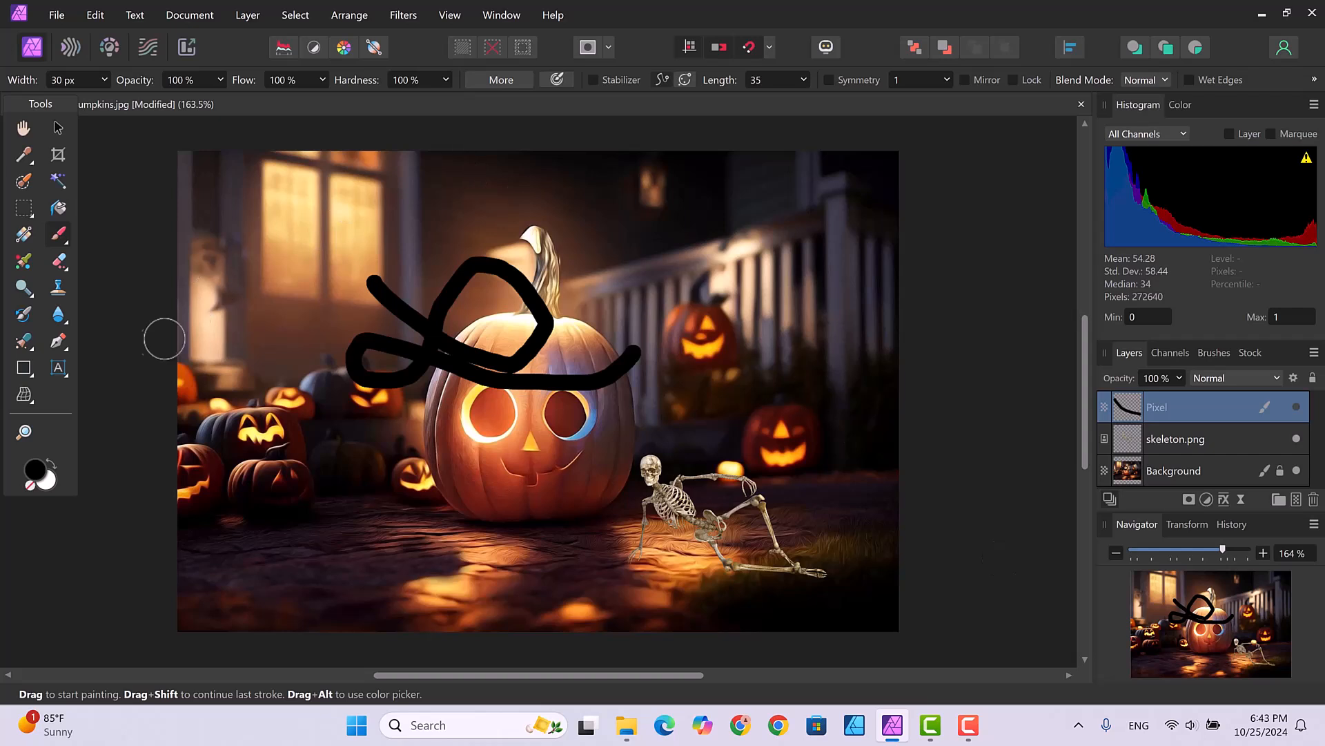
Add the art text "Halloween" at about 138 pt above the large pumpkin and move it toward the image's upper-left corner.
left_click(58, 368)
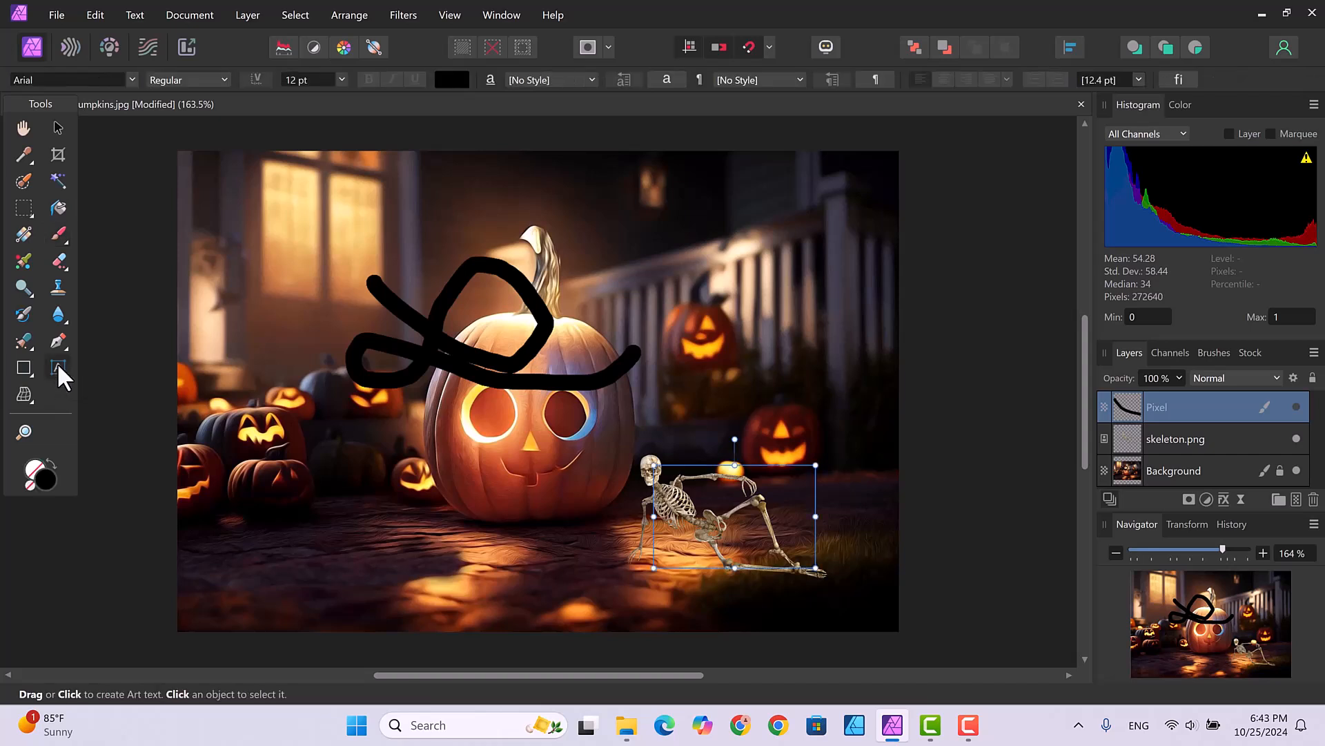
left_click_drag(263, 188, 261, 232)
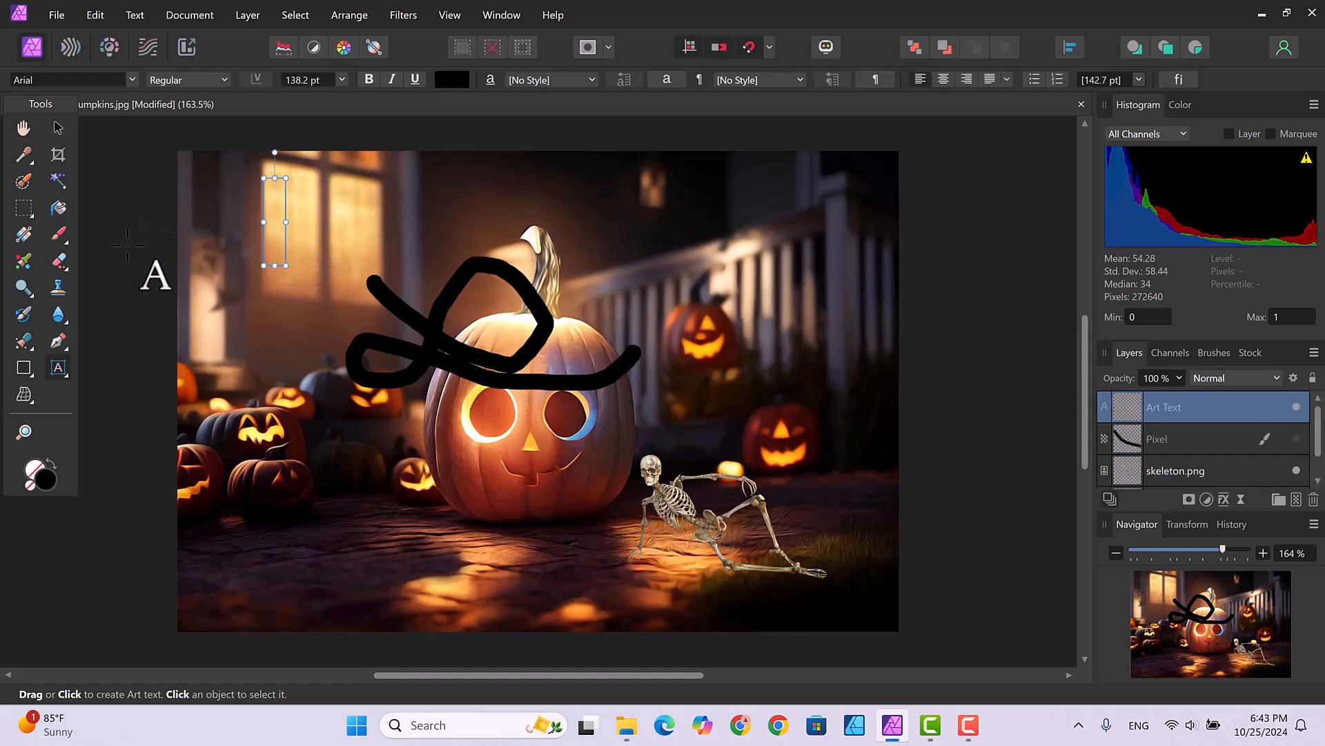
type("Halloween")
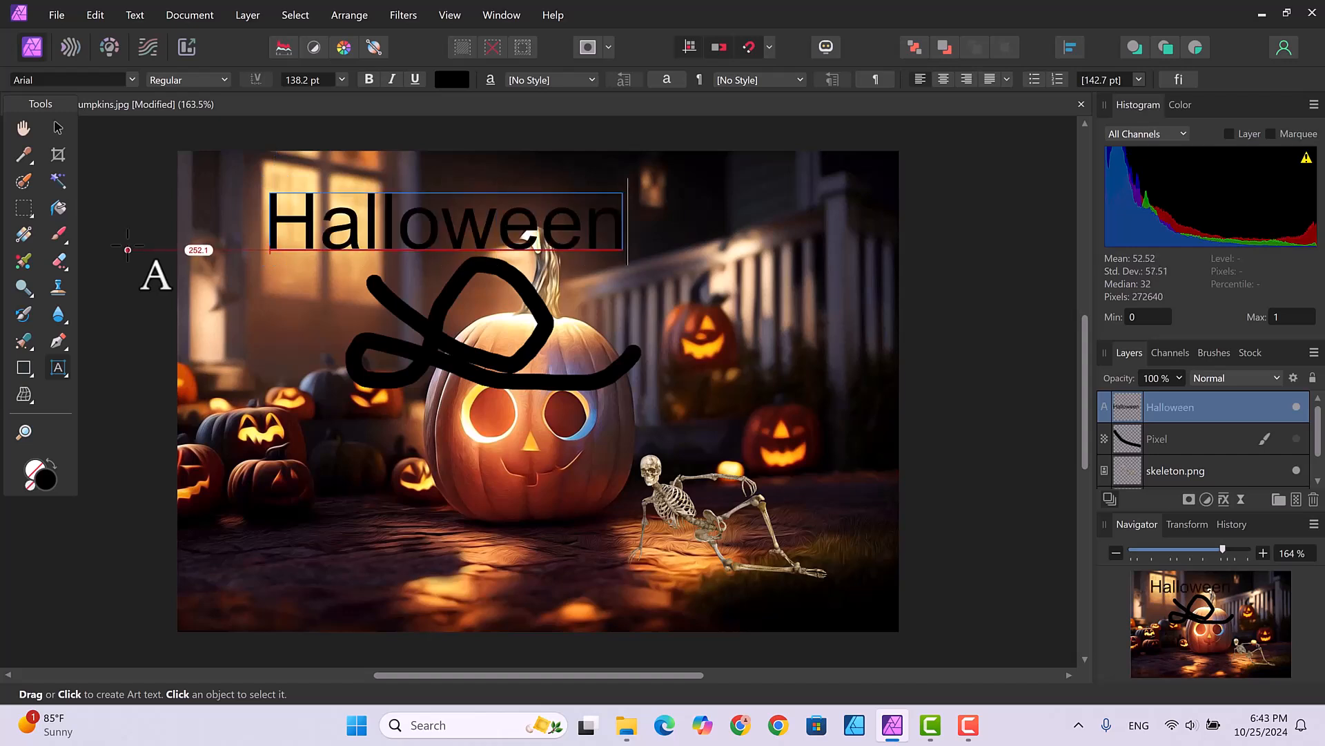
key("Escape")
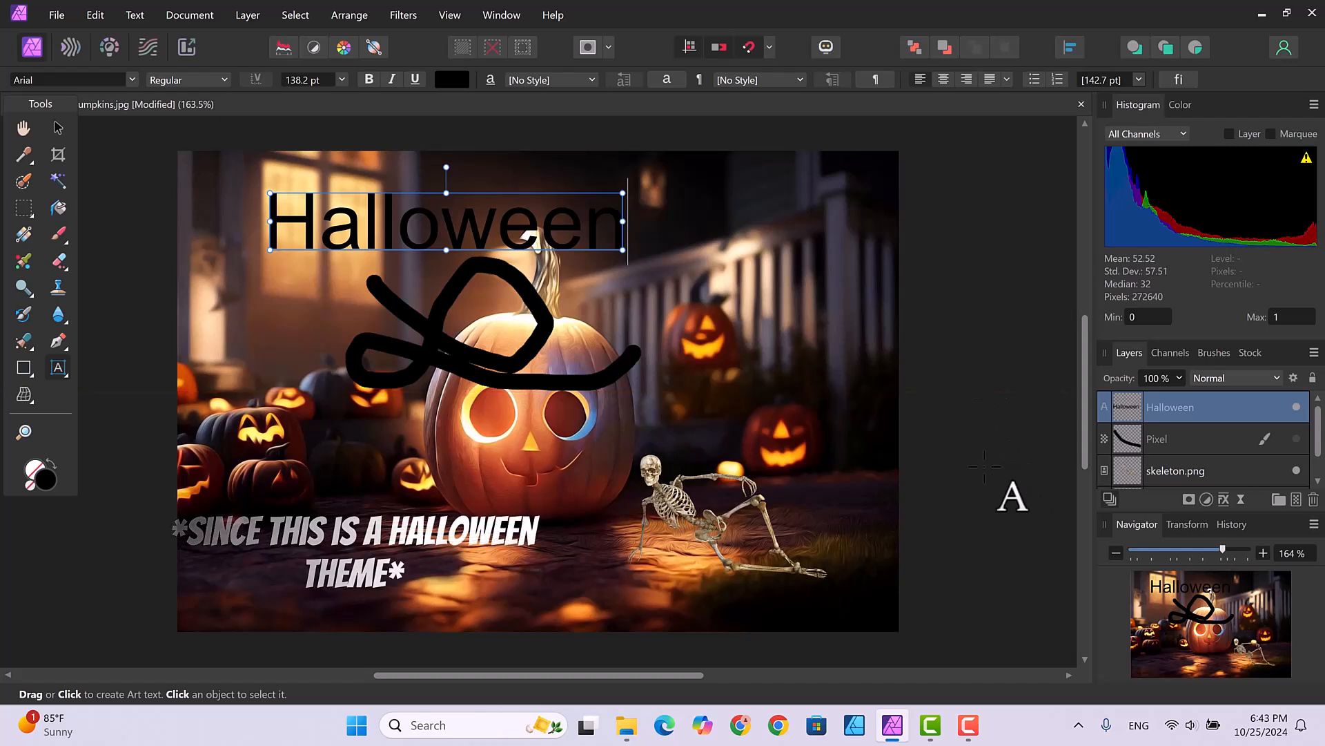
left_click(58, 128)
left_click_drag(406, 222, 345, 204)
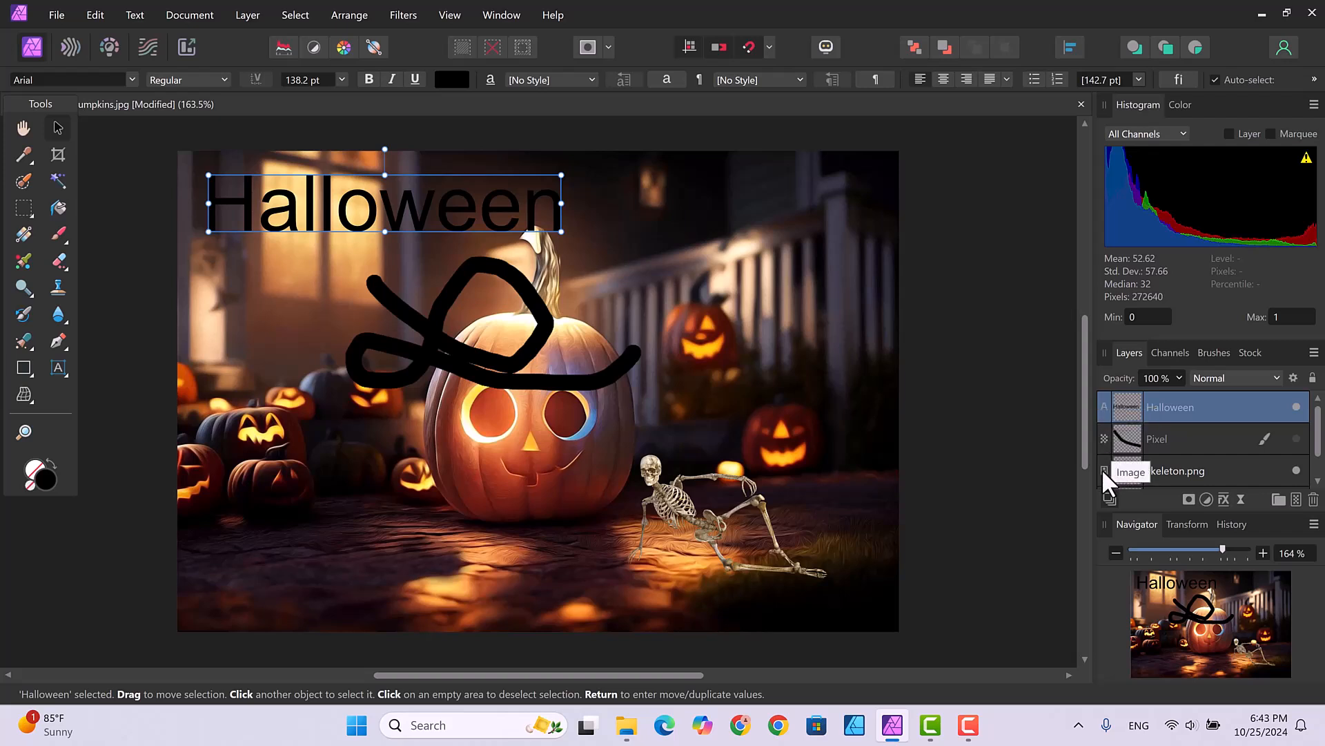
Add a Black and White adjustment layer above the Halloween text layer, keeping its default values.
scroll(1315, 466, "down", 1)
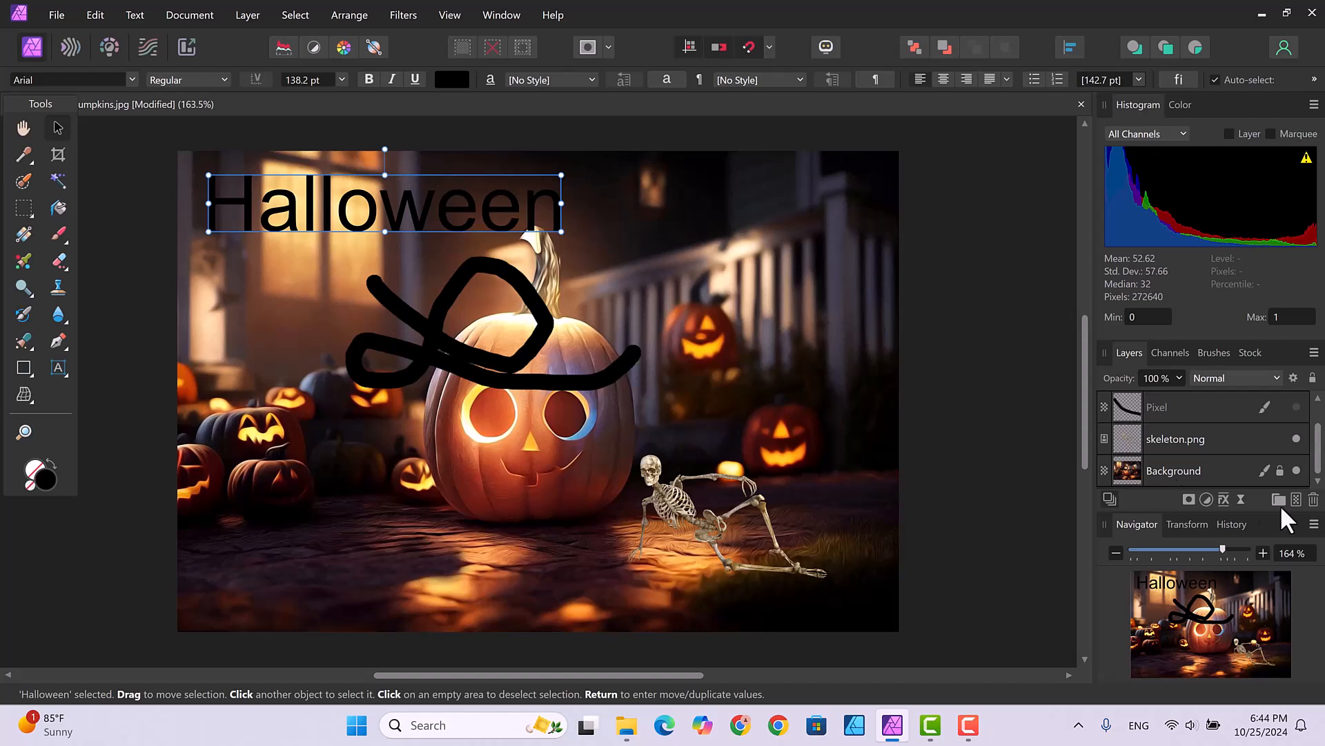
left_click(1205, 497)
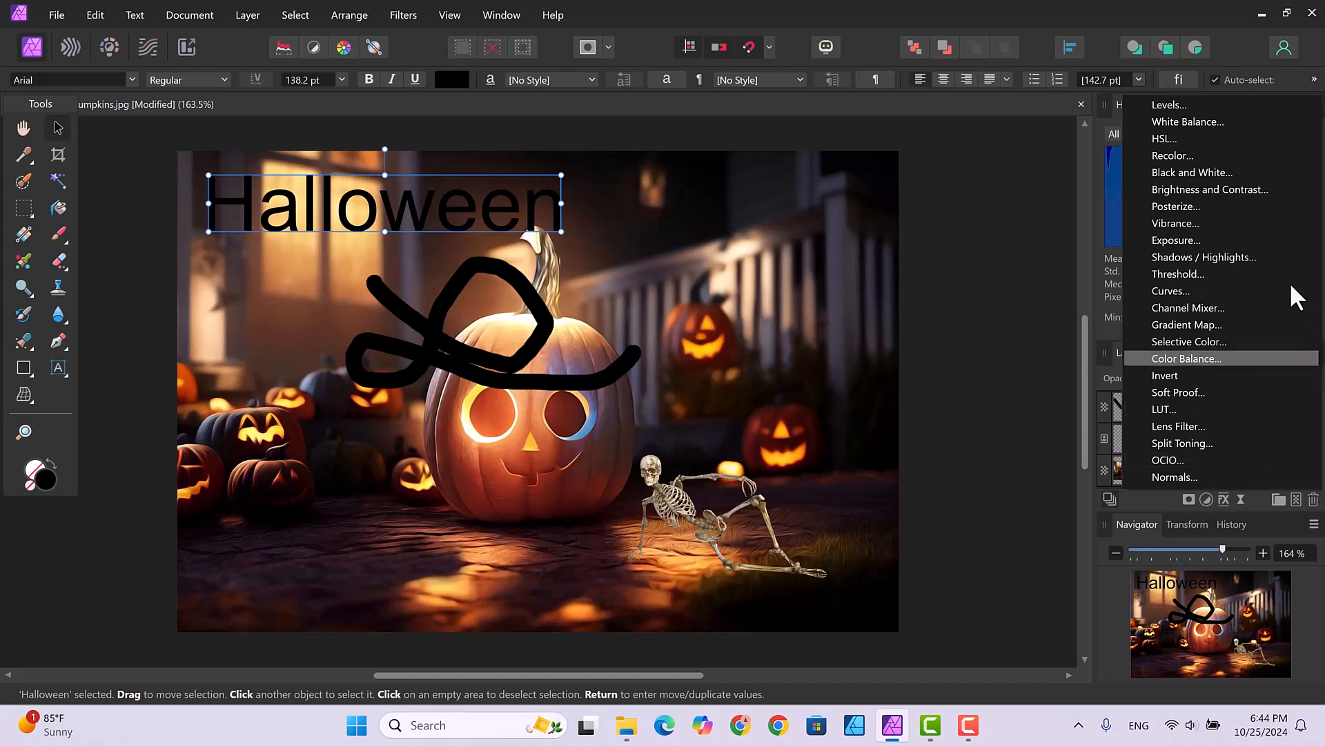
left_click(1167, 170)
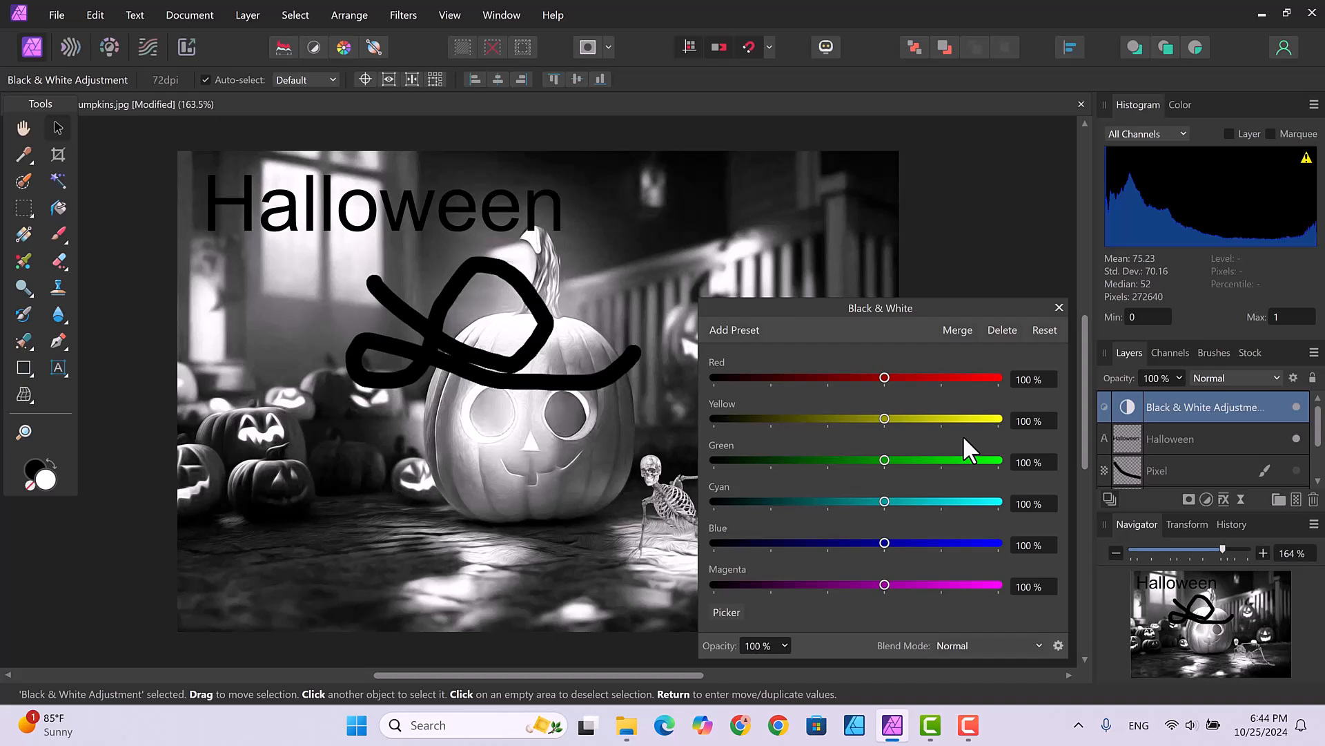
left_click(1059, 308)
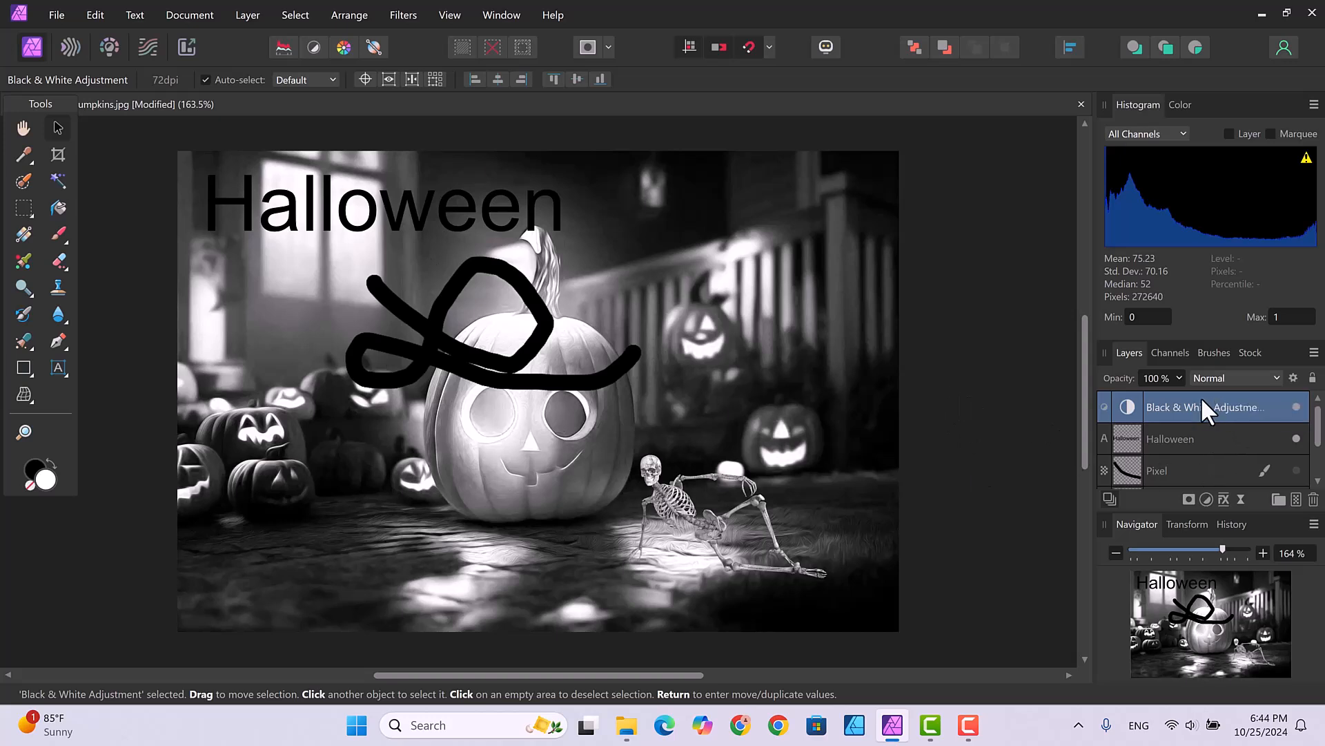
Move the Black & White adjustment layer to just above Background, and back up to between the Pixel and skeleton.png layers.
left_click_drag(1191, 400, 1201, 461)
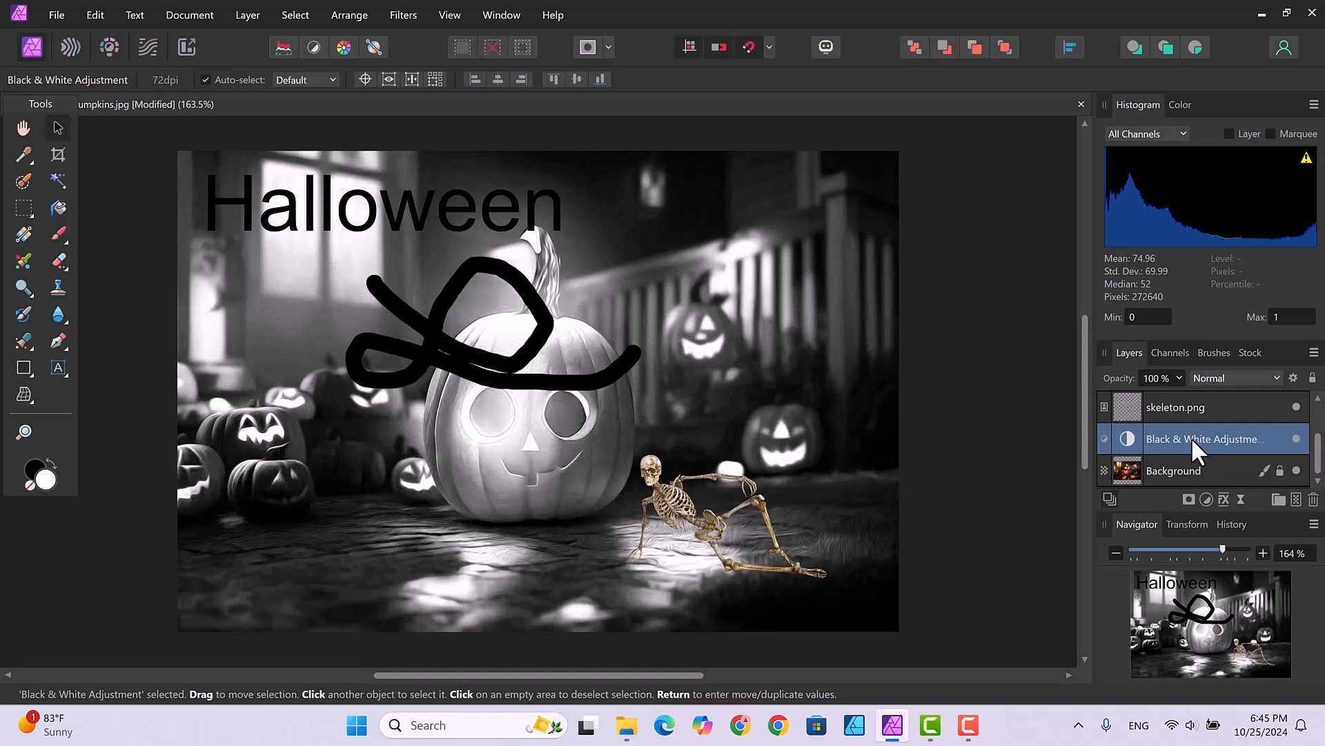
mouse_move(1192, 436)
left_mouse_down()
mouse_move(1195, 396)
mouse_move(1199, 460)
mouse_move(1204, 449)
left_mouse_up()
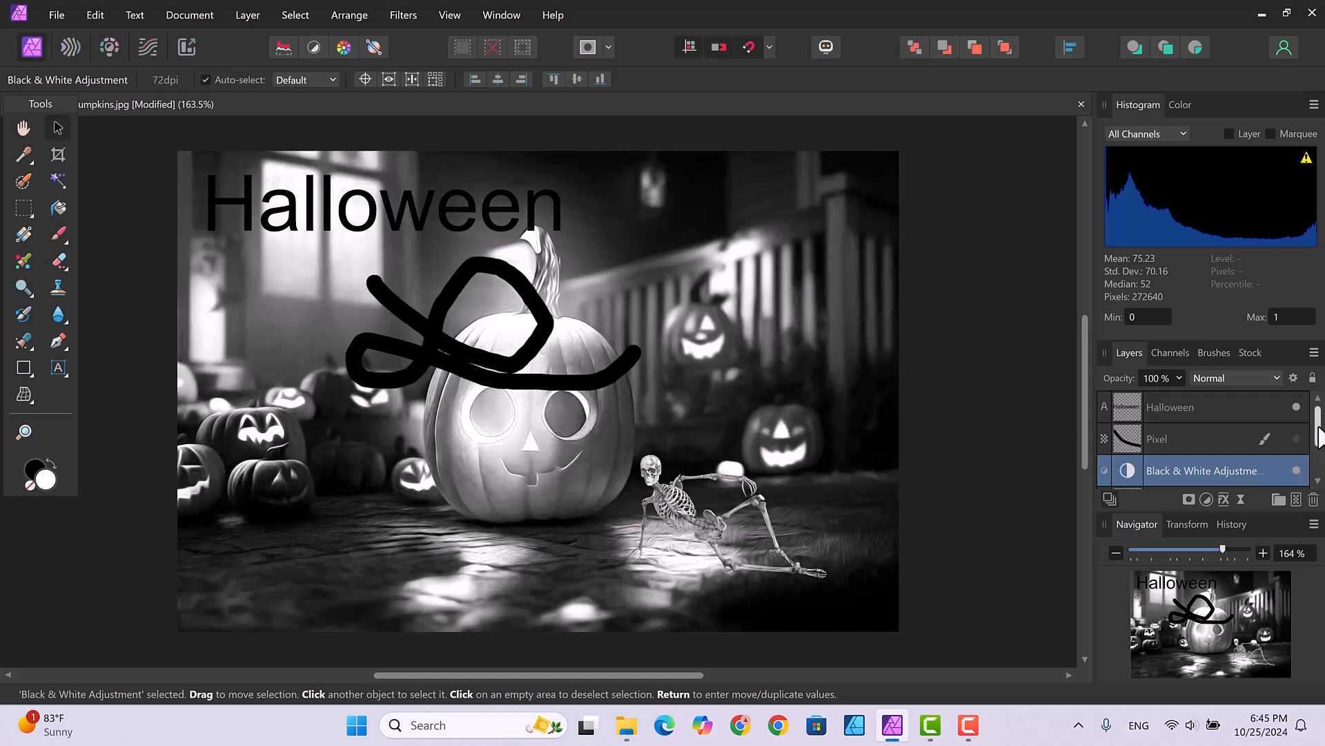
left_click_drag(1320, 442, 1320, 468)
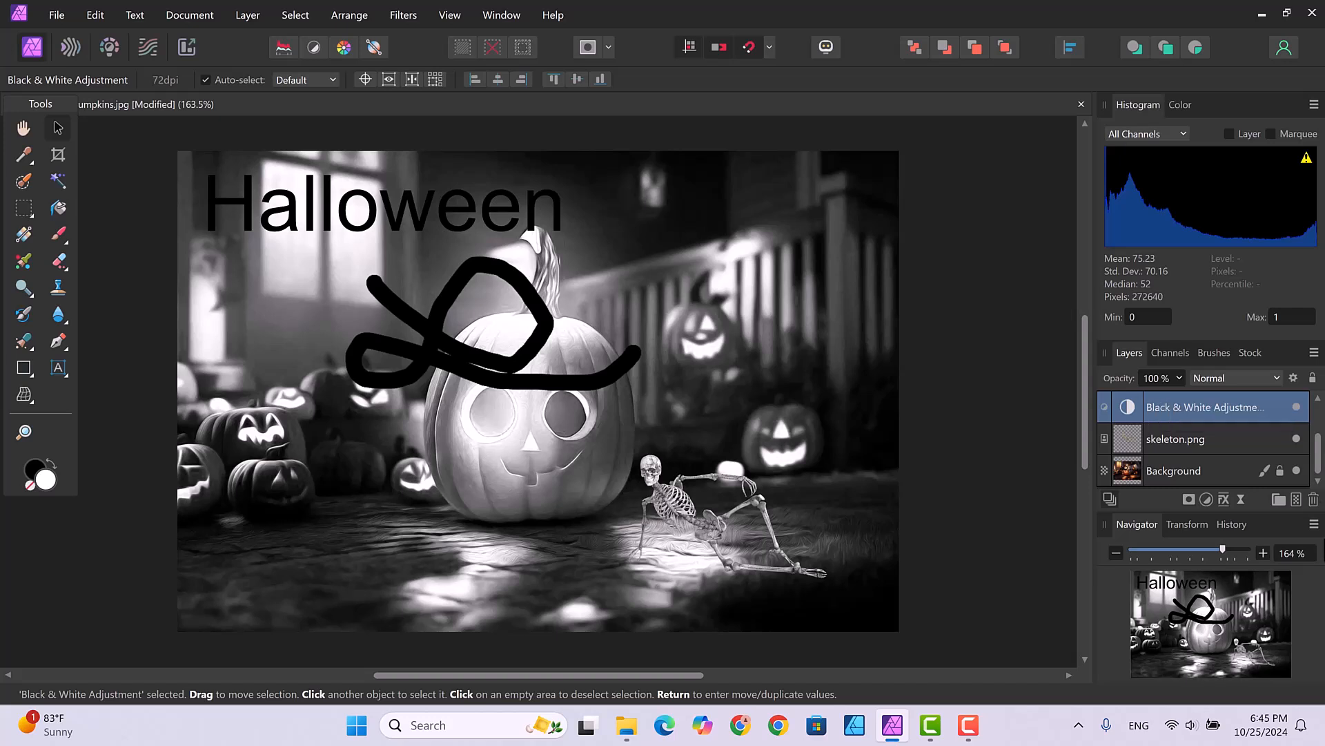
Hide the Black & White adjustment layer, and toggle the Background layer off and back on.
left_click(1296, 407)
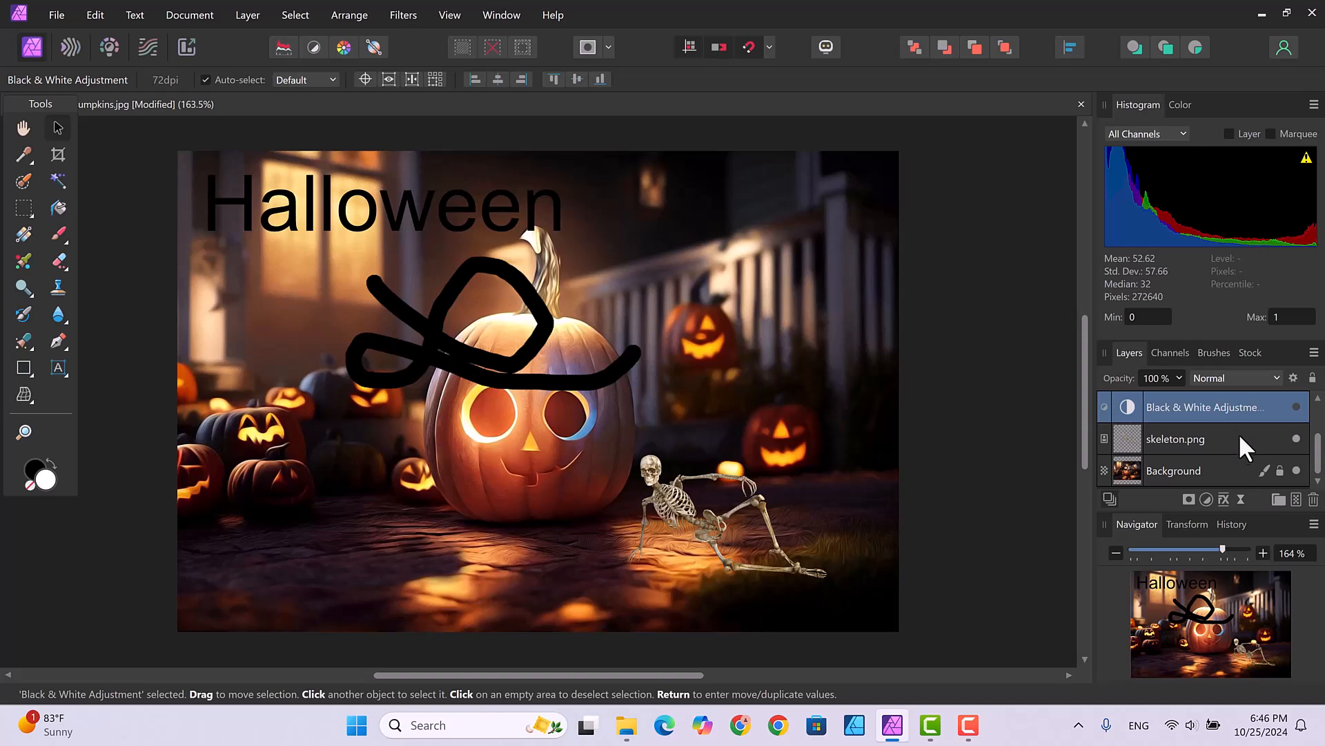
left_click(1297, 471)
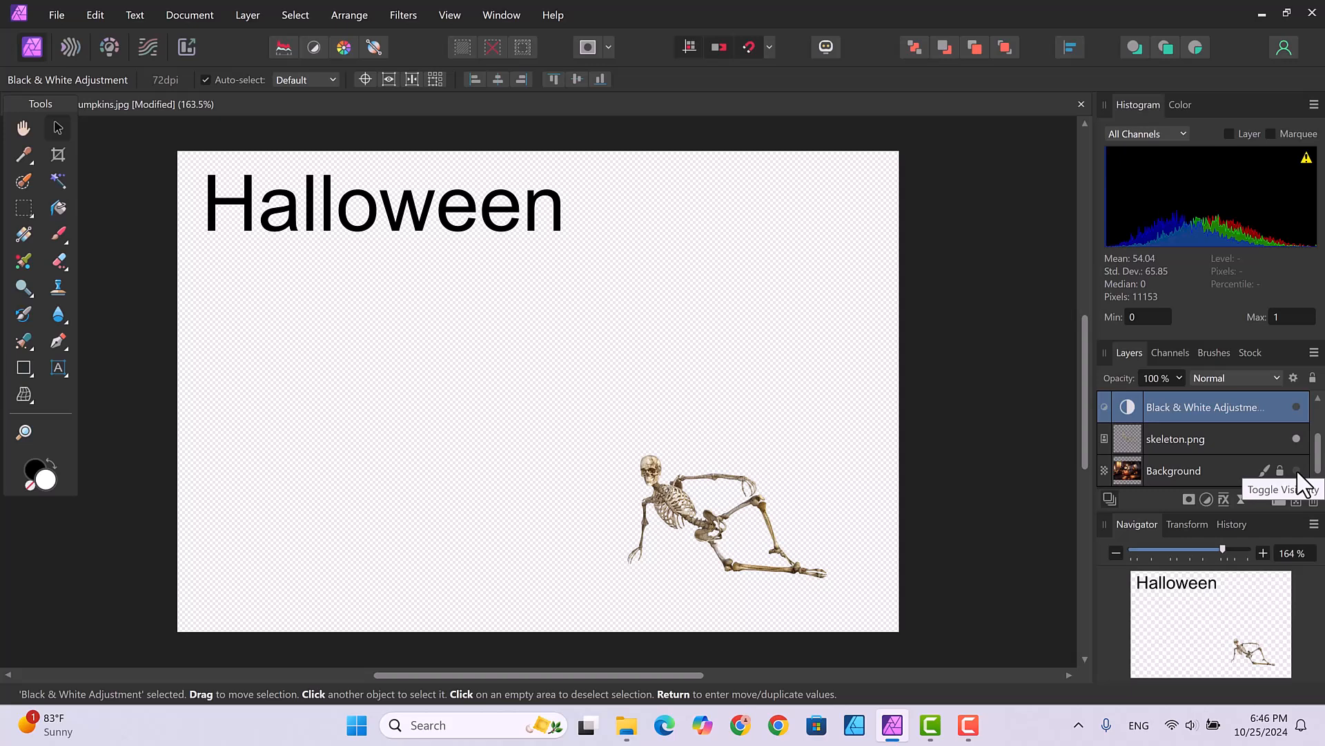
left_click(1297, 471)
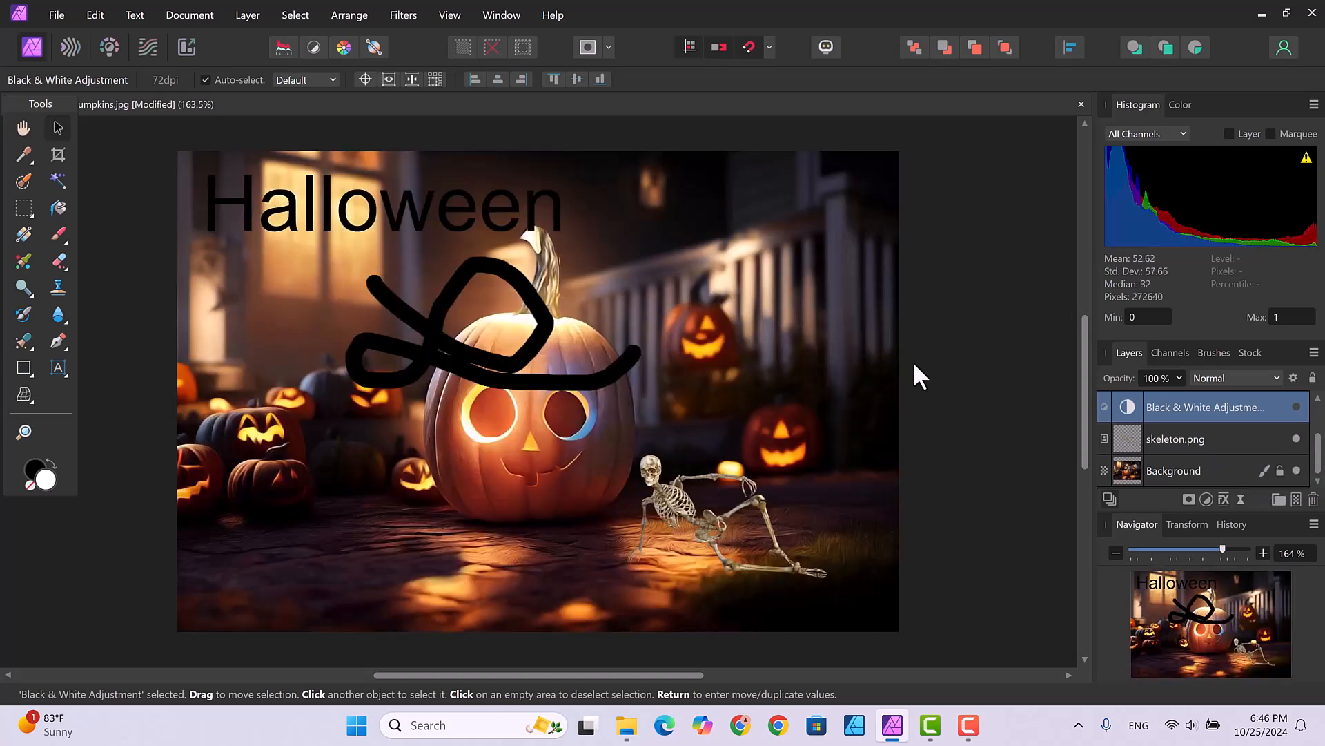
Erase a curved strip from the Background layer across the porch railing and small pumpkin, using a 50 px eraser.
left_click(1221, 468)
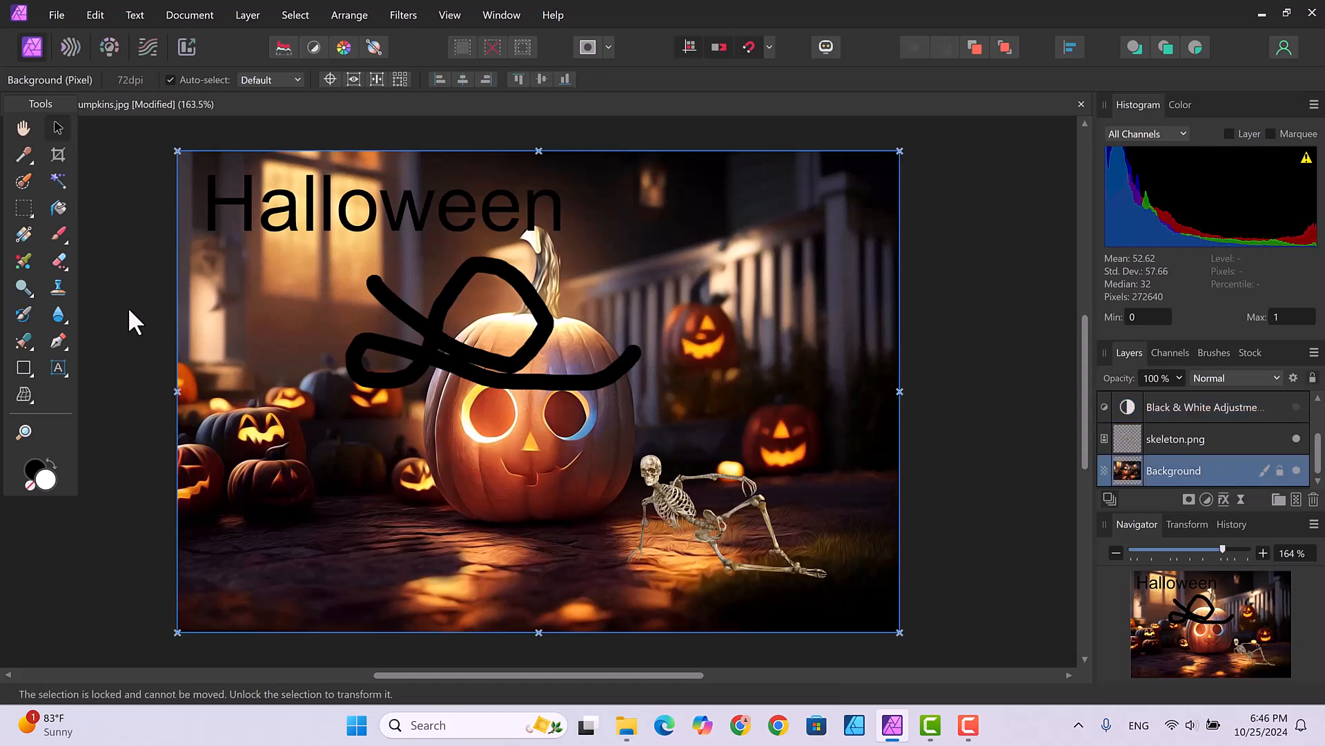
left_click(60, 262)
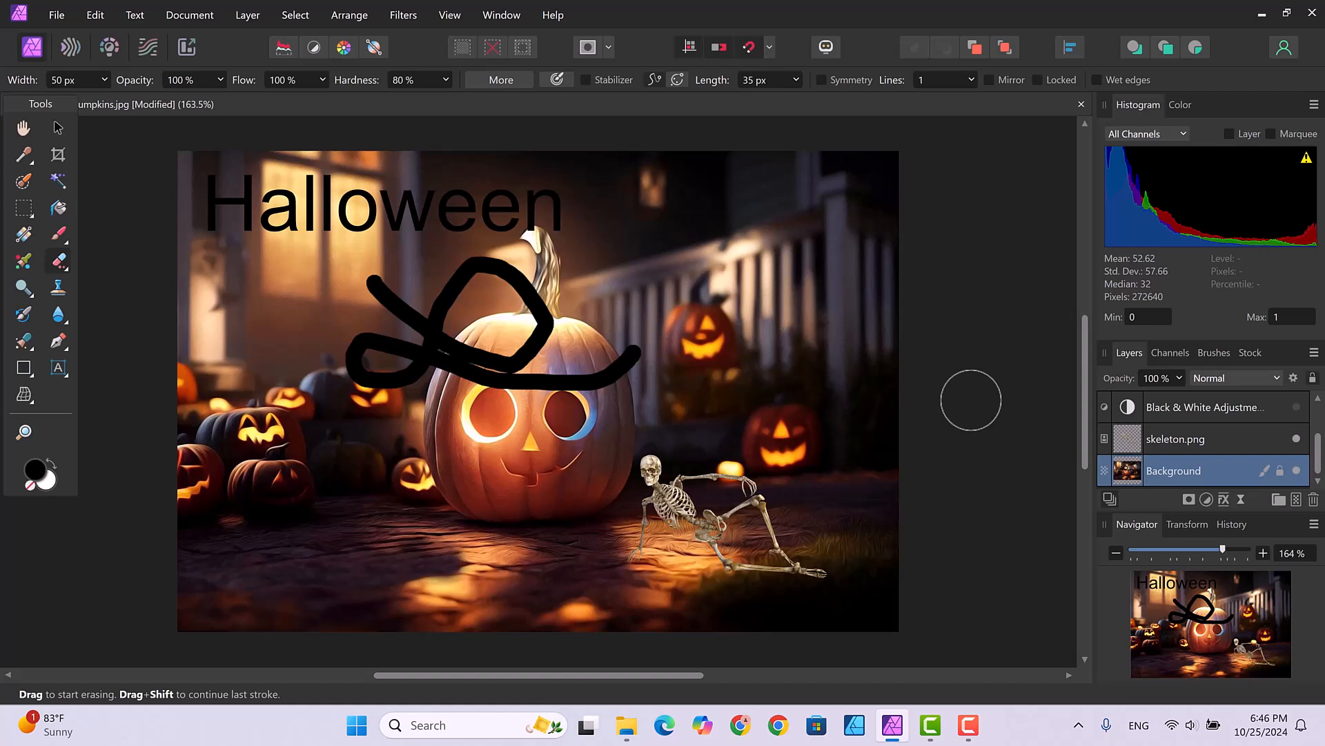
left_click_drag(705, 278, 695, 263)
left_click_drag(725, 315, 768, 339)
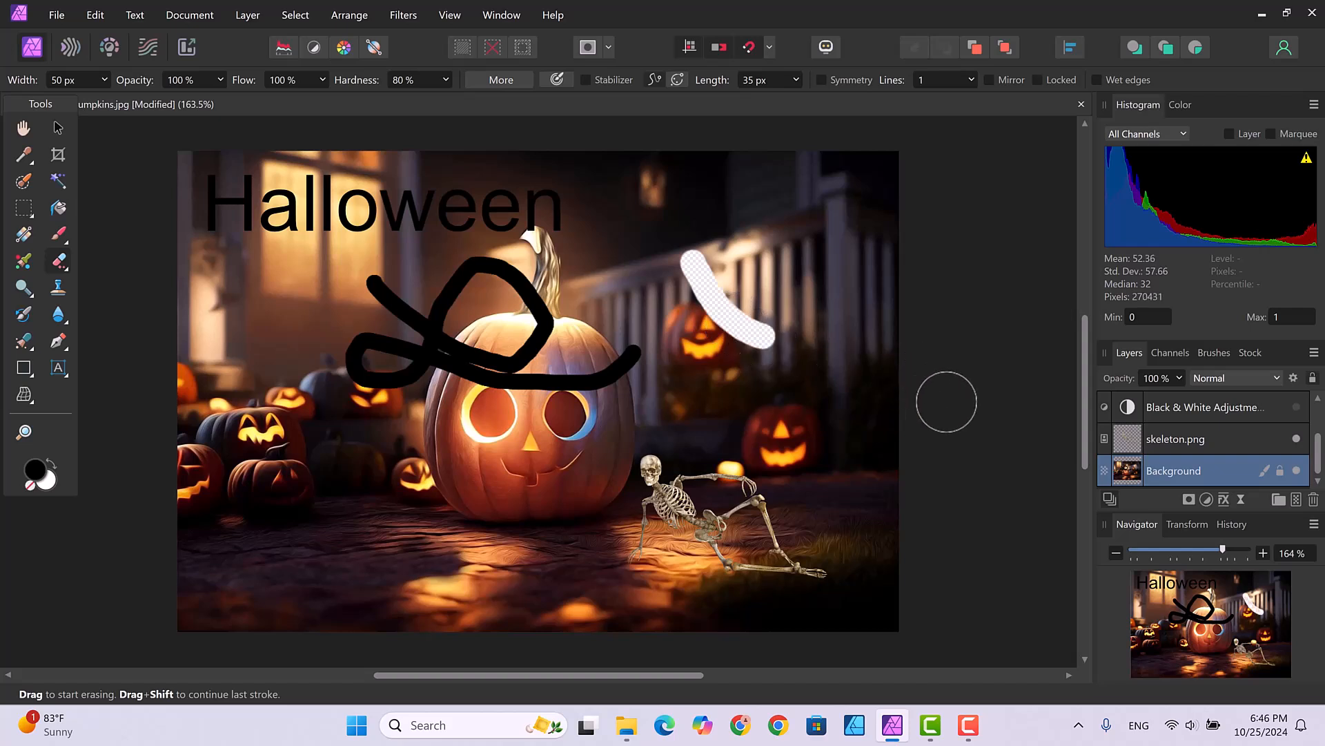
Toggle the skeleton.png layer off and back on, and erase a single spot on the Background layer beside the skeleton.
left_click(1297, 439)
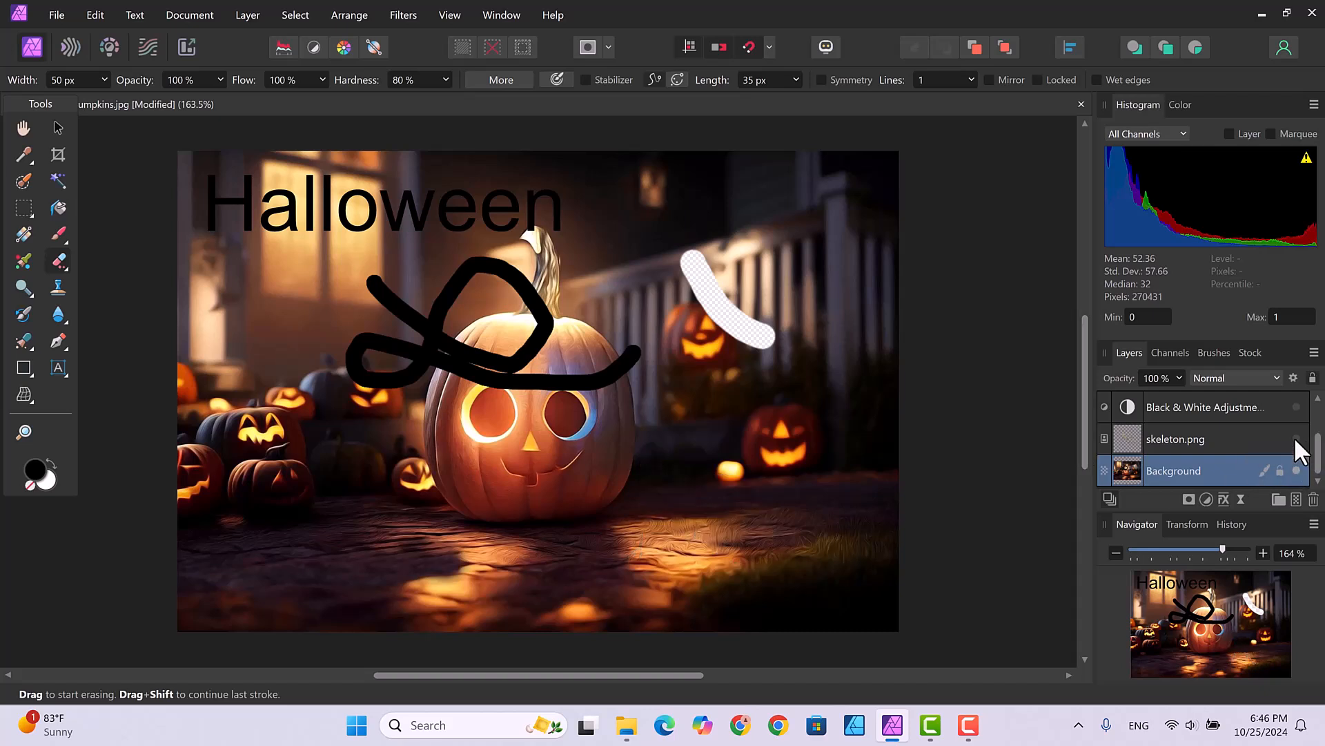
left_click(1297, 439)
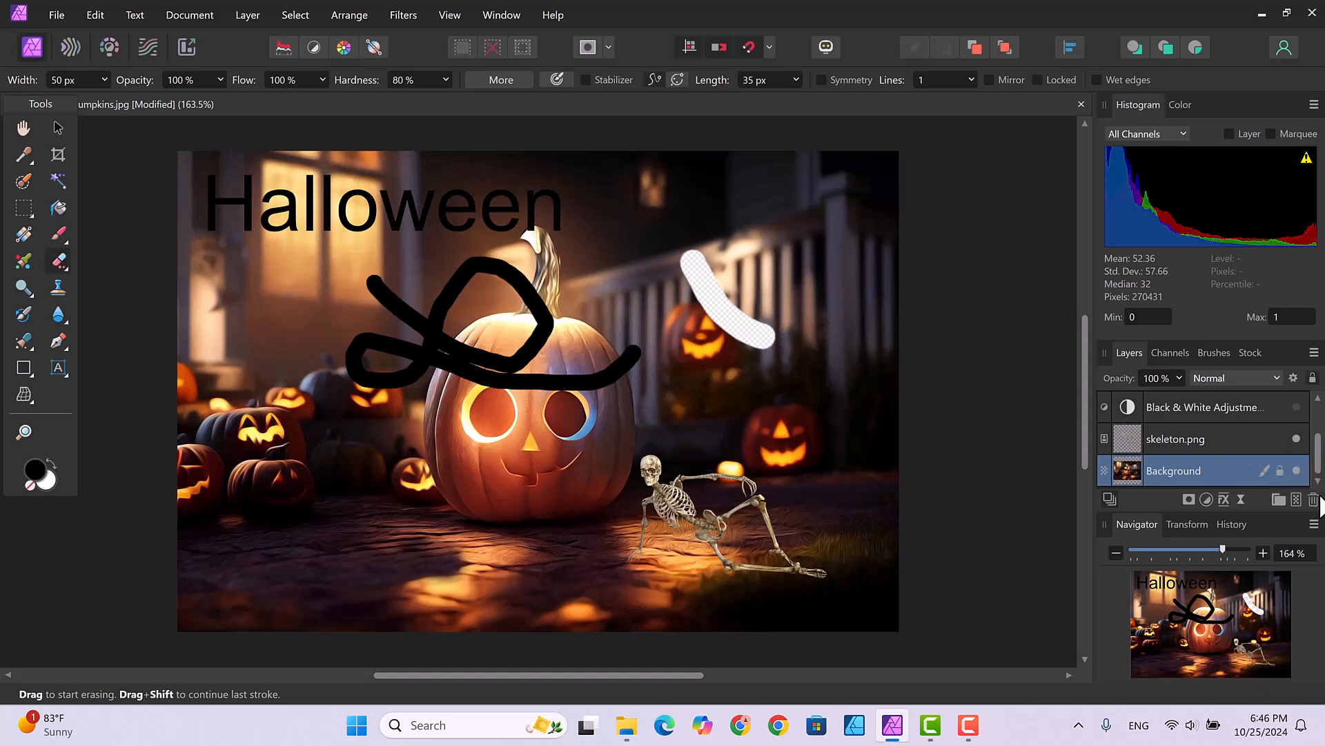
scroll(1318, 467, "up", 2)
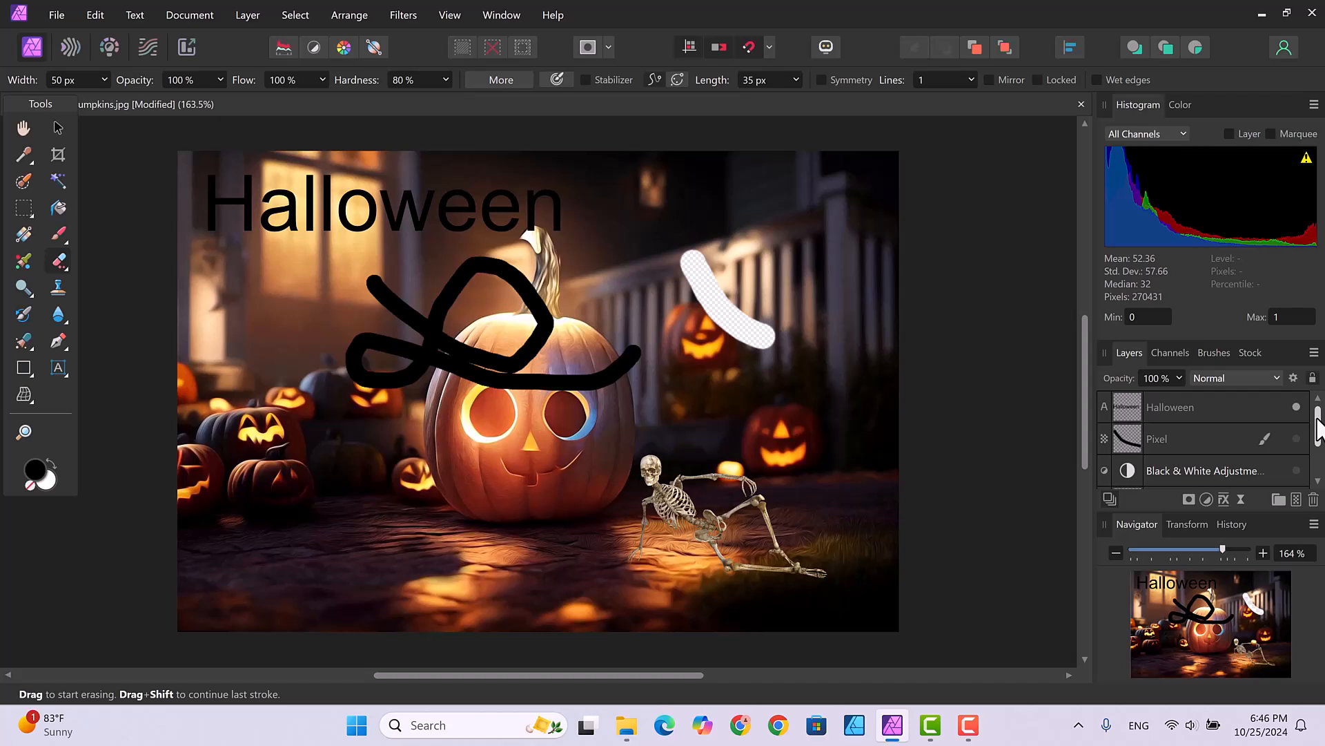
left_click(858, 458)
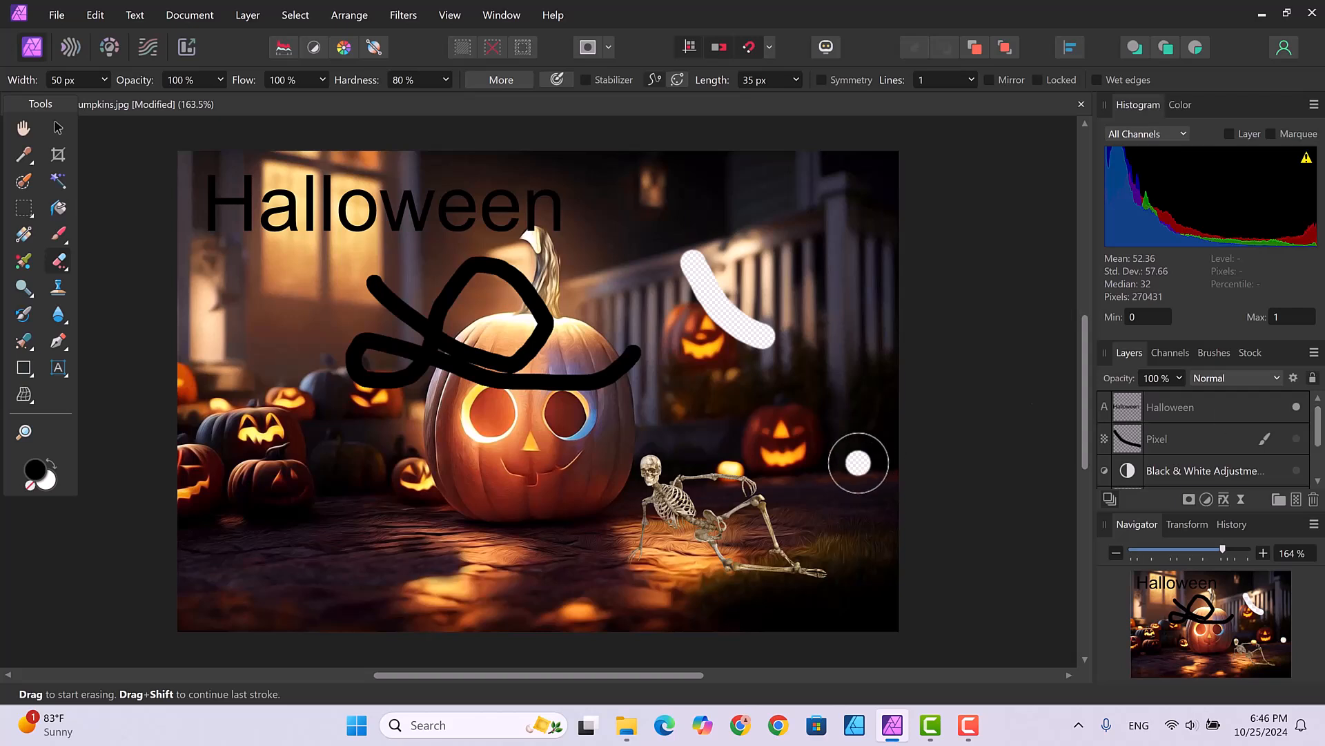
Select the skeleton.png layer and erase the whole skeleton with the 50 px eraser.
scroll(1320, 459, "down", 3)
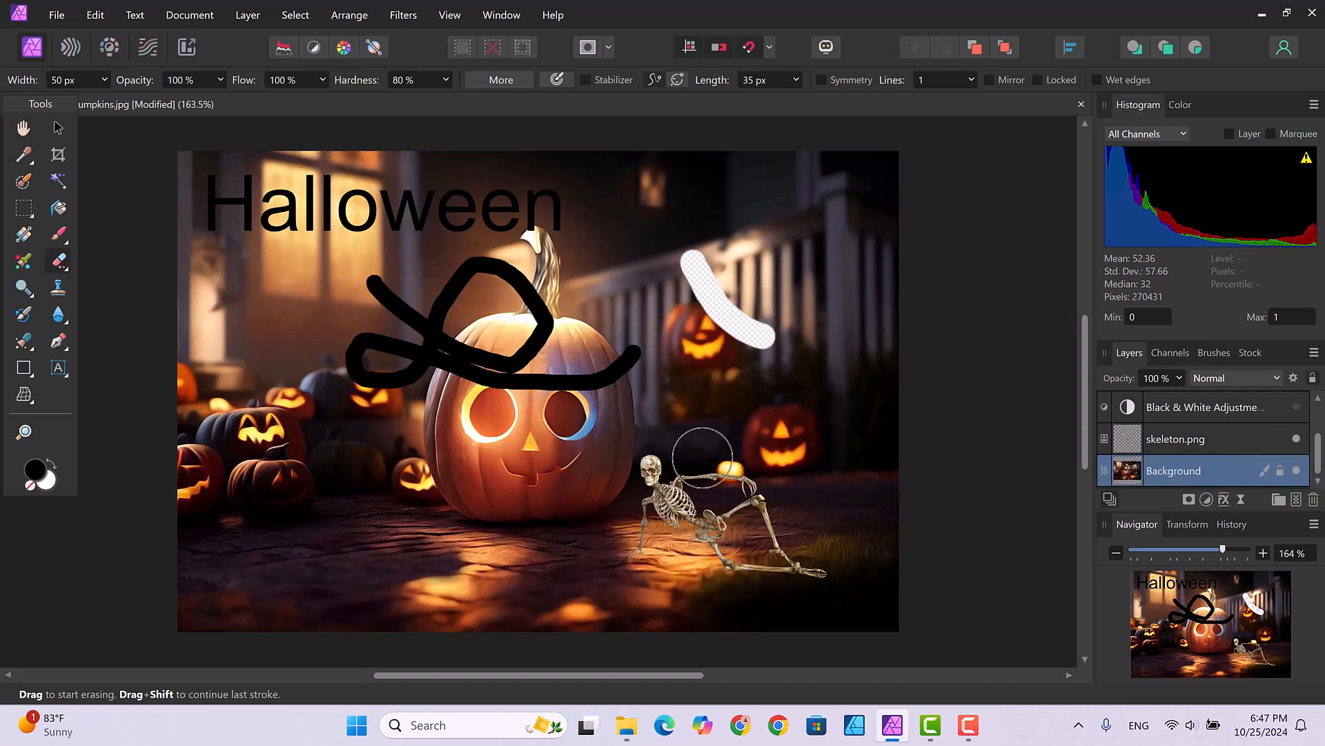
left_click(1234, 440)
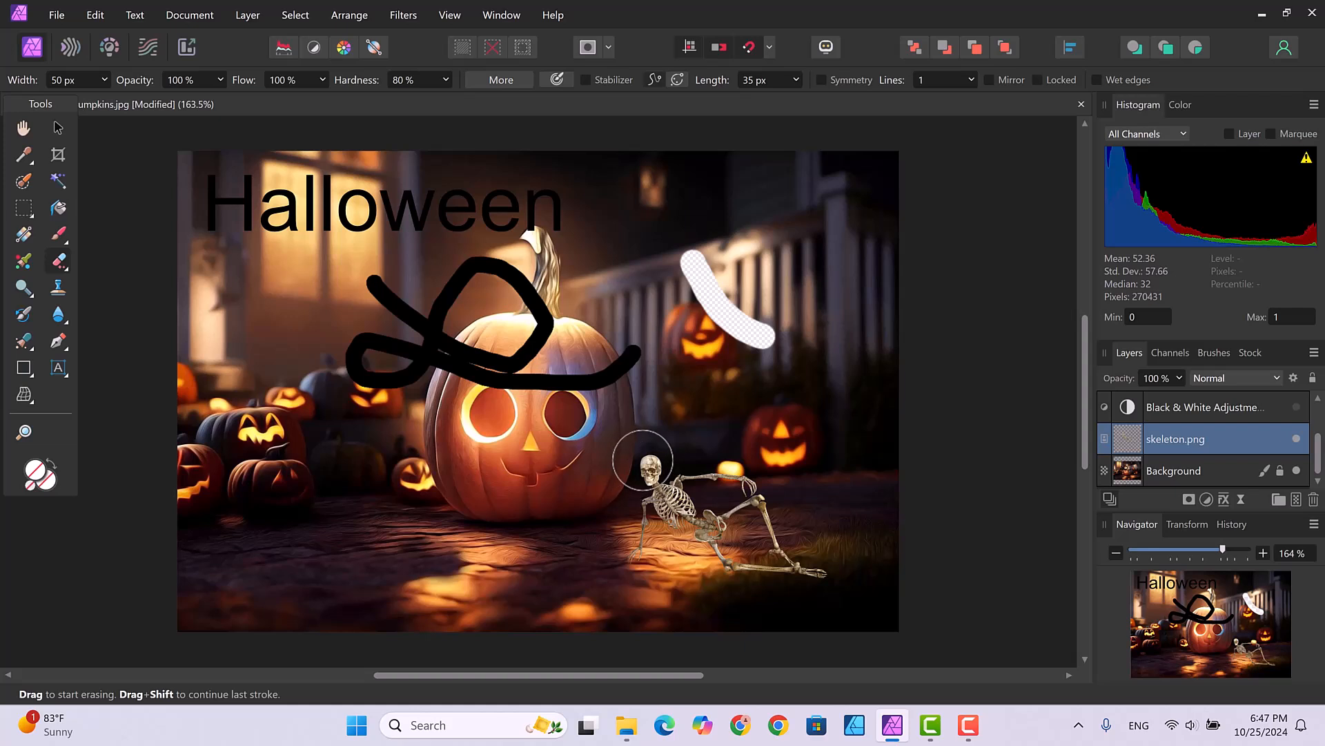
mouse_move(643, 459)
left_mouse_down()
mouse_move(636, 542)
mouse_move(666, 473)
mouse_move(656, 459)
mouse_move(749, 482)
mouse_move(829, 577)
mouse_move(738, 571)
mouse_move(663, 514)
mouse_move(676, 486)
mouse_move(720, 522)
mouse_move(745, 506)
left_mouse_up()
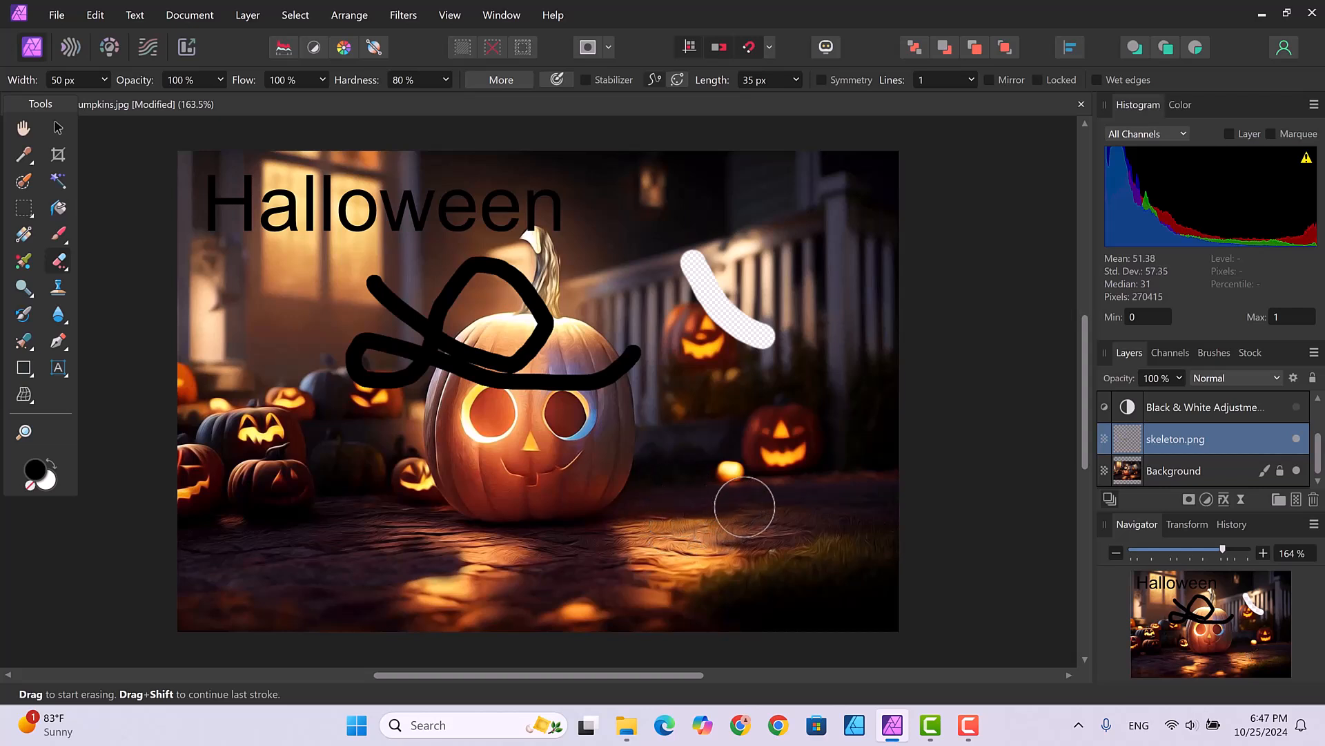